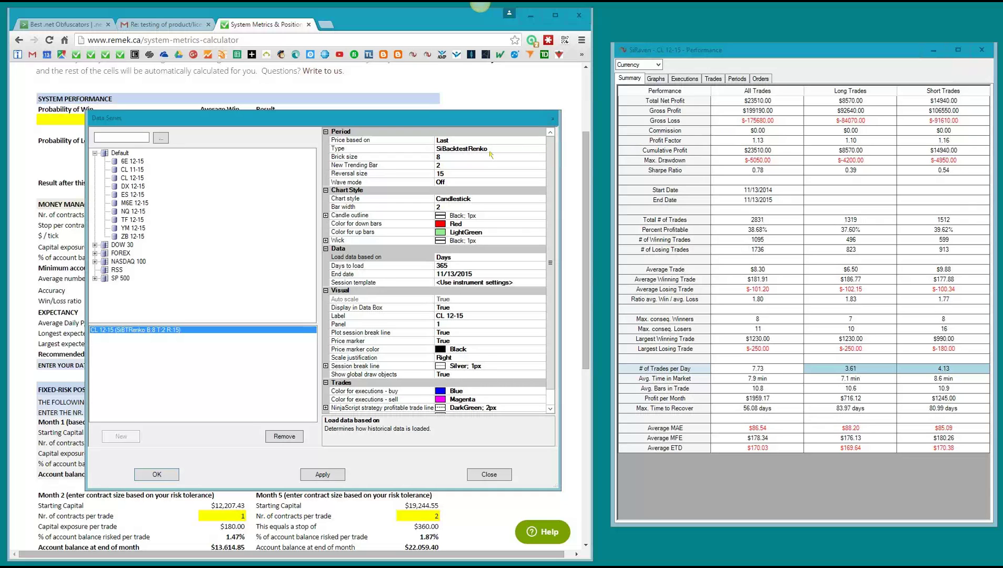
Review the Wave mode and Days to load settings of the CL 12-15 data series, and close the dialog
{"action": "left_click", "coordinate": [454, 183]}
{"action": "left_click_drag", "start_coordinate": [455, 183], "coordinate": [434, 182]}
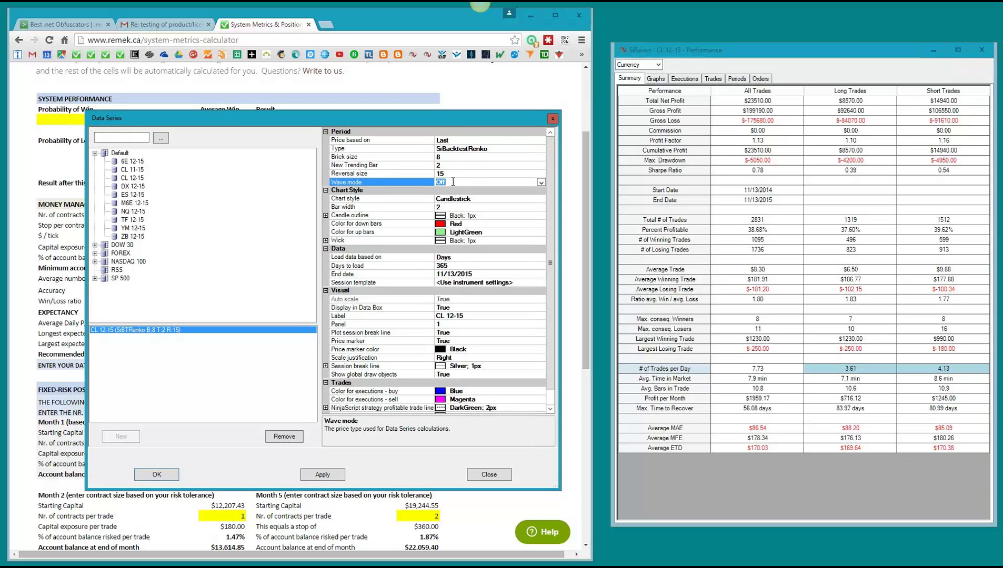
{"action": "left_click", "coordinate": [452, 265]}
{"action": "left_click_drag", "start_coordinate": [452, 265], "coordinate": [435, 267]}
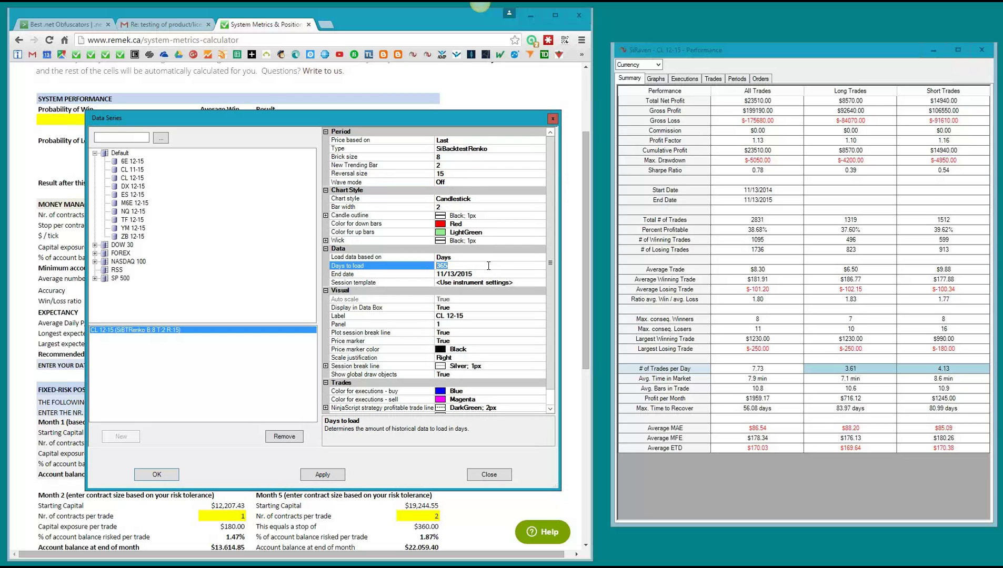
{"action": "left_click", "coordinate": [489, 475]}
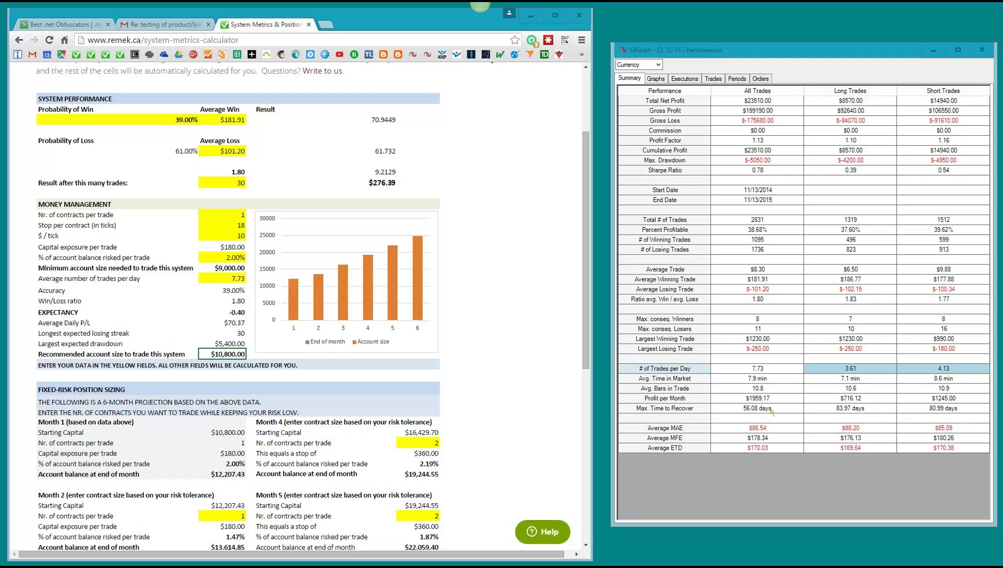
Check the all-trades Total Net Profit in the SiRaven performance report and return to the calculator's System Performance section
{"action": "left_click", "coordinate": [757, 103]}
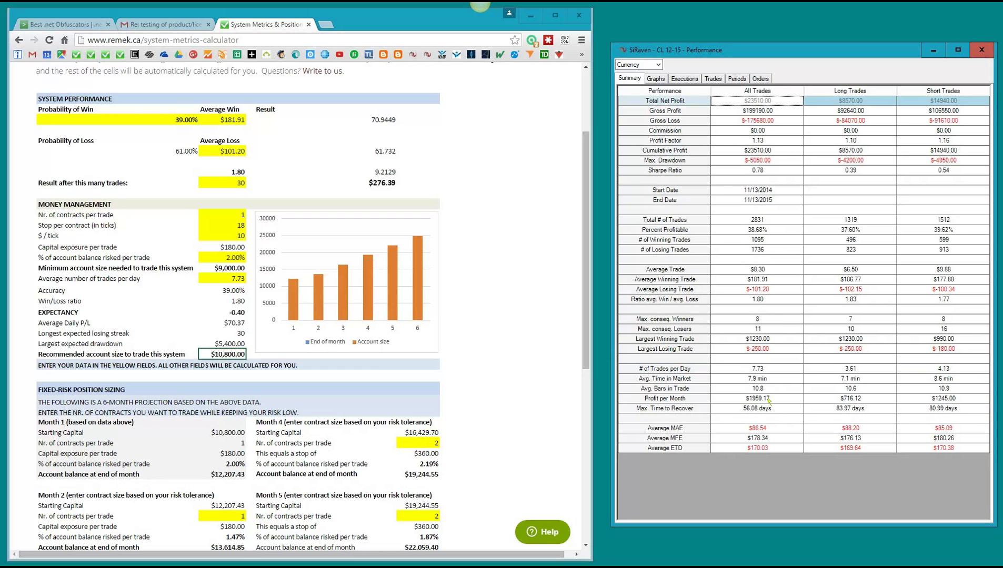
{"action": "left_click", "coordinate": [586, 67]}
{"action": "left_click", "coordinate": [586, 67]}
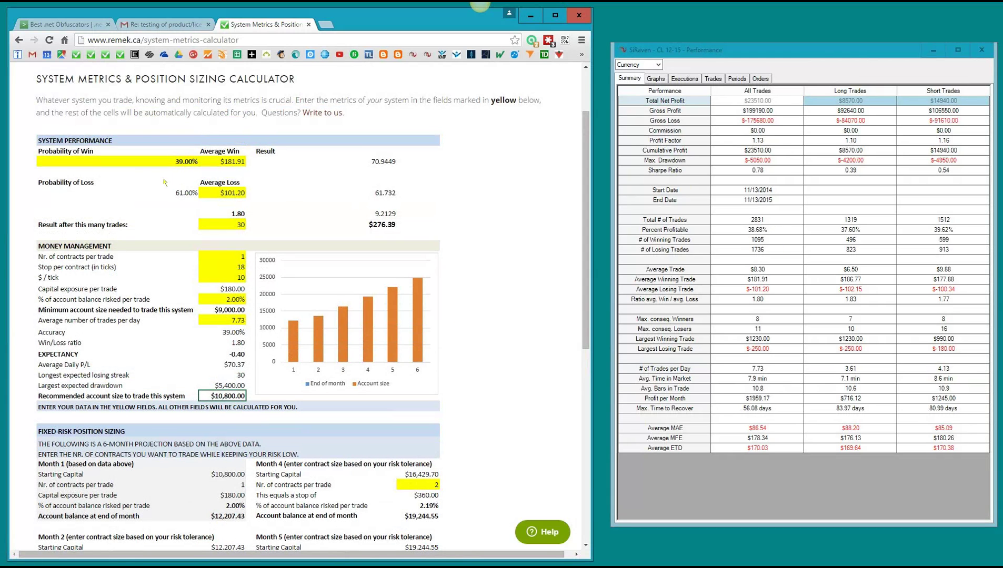
Try to set the calculator's Probability of Win to 38.68, matching the report's all-trades Percent Profitable
{"action": "left_click", "coordinate": [164, 168]}
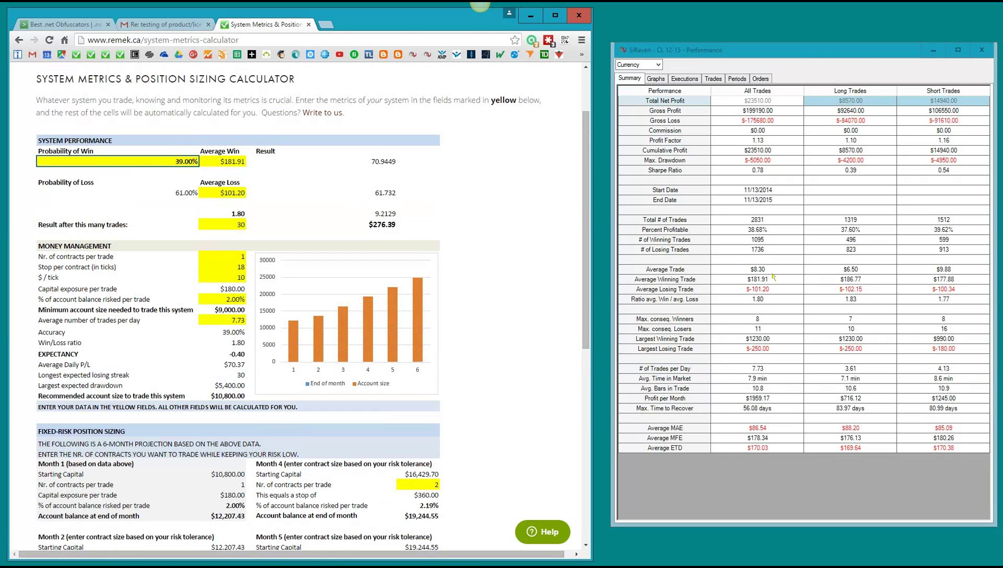
{"action": "left_click", "coordinate": [771, 232]}
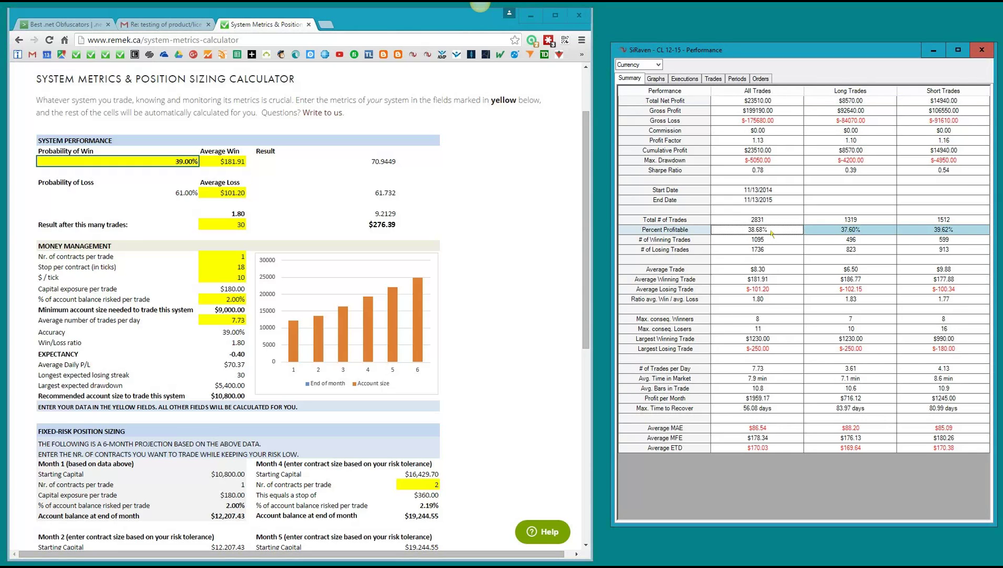
{"action": "left_click", "coordinate": [177, 166]}
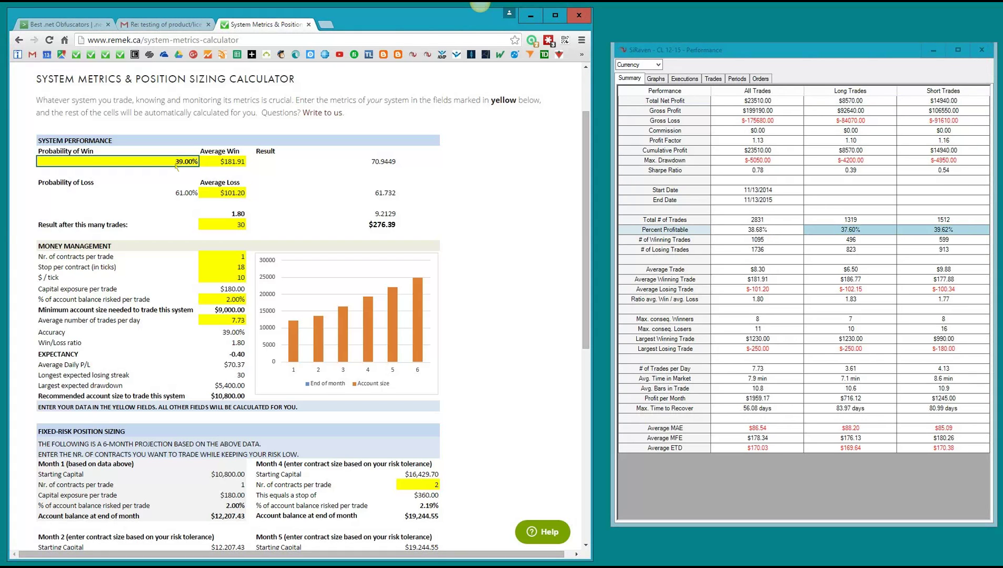
{"action": "type", "text": "38.68"}
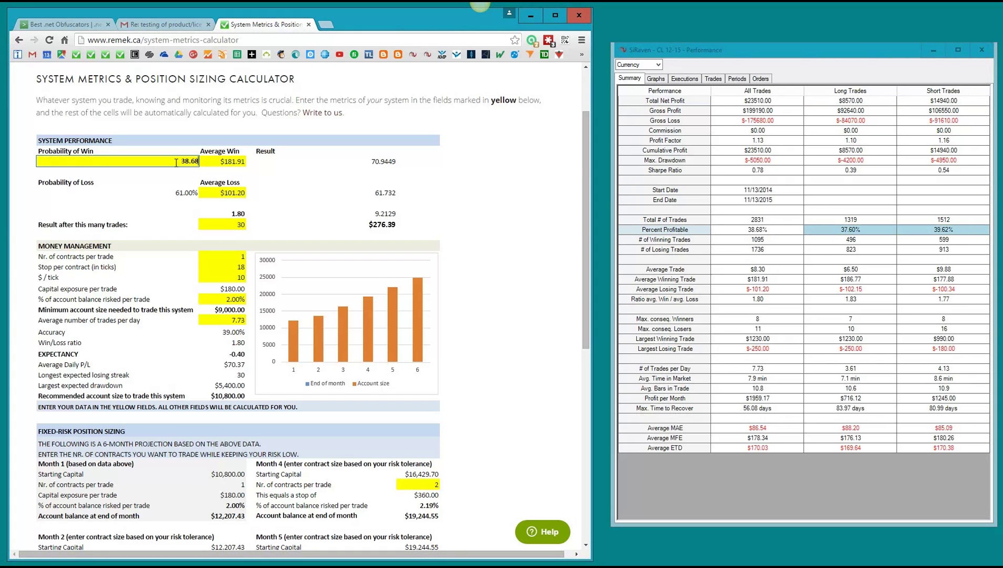
{"action": "key", "text": "Return"}
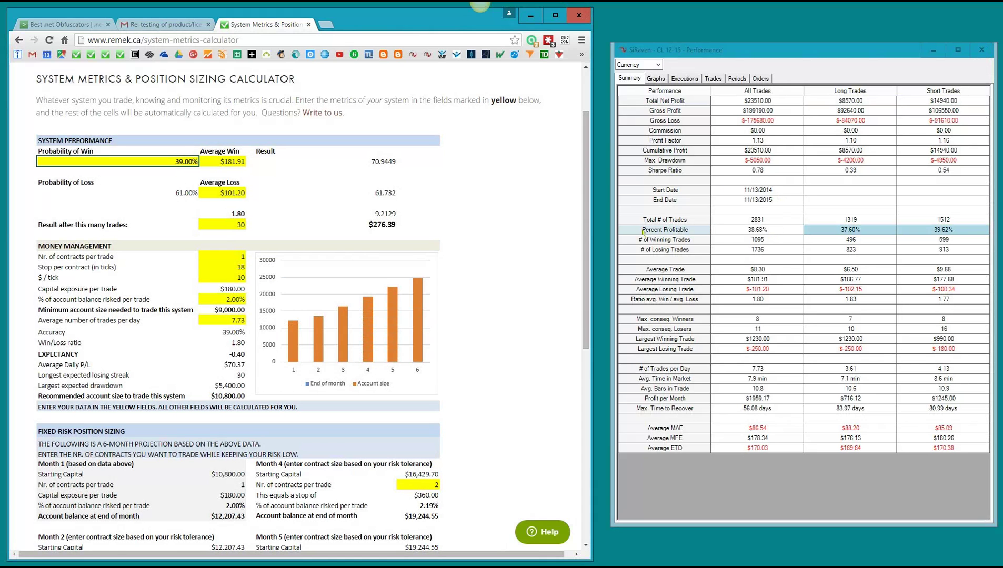
Compare the calculator's Average Win and Average Loss with the all-trades average winning and losing trades in the performance report
{"action": "left_click", "coordinate": [242, 163]}
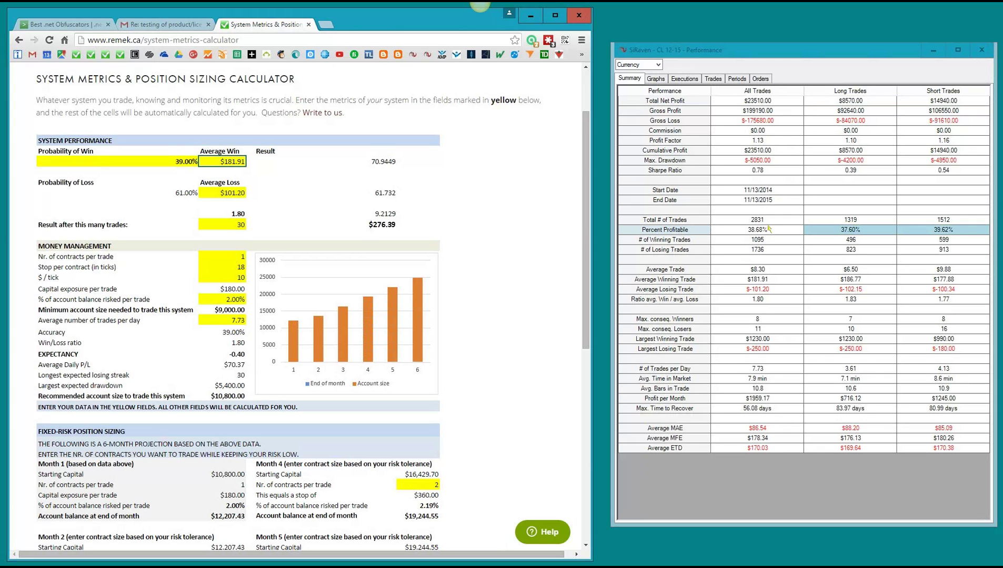
{"action": "left_click", "coordinate": [776, 281]}
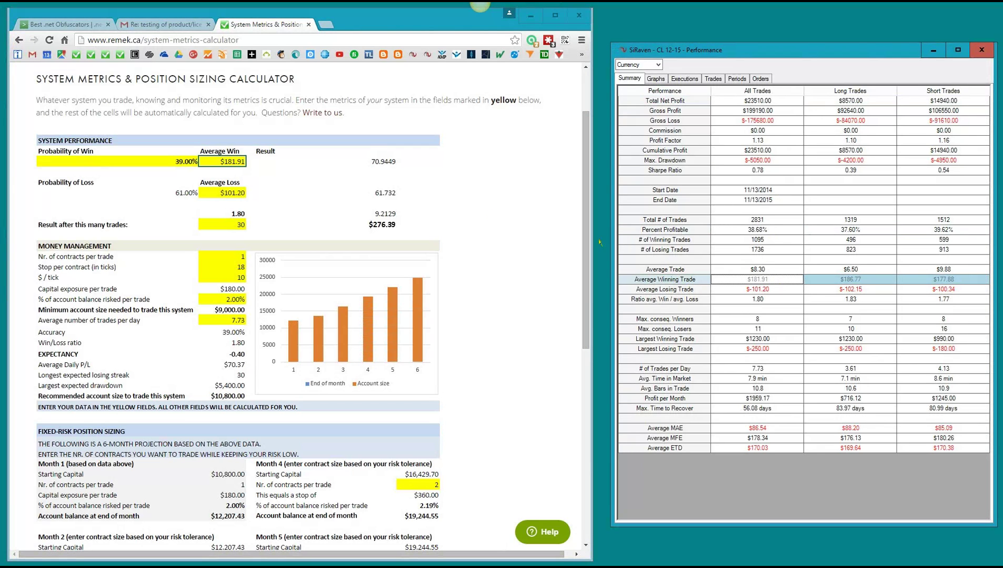
{"action": "left_click", "coordinate": [236, 166]}
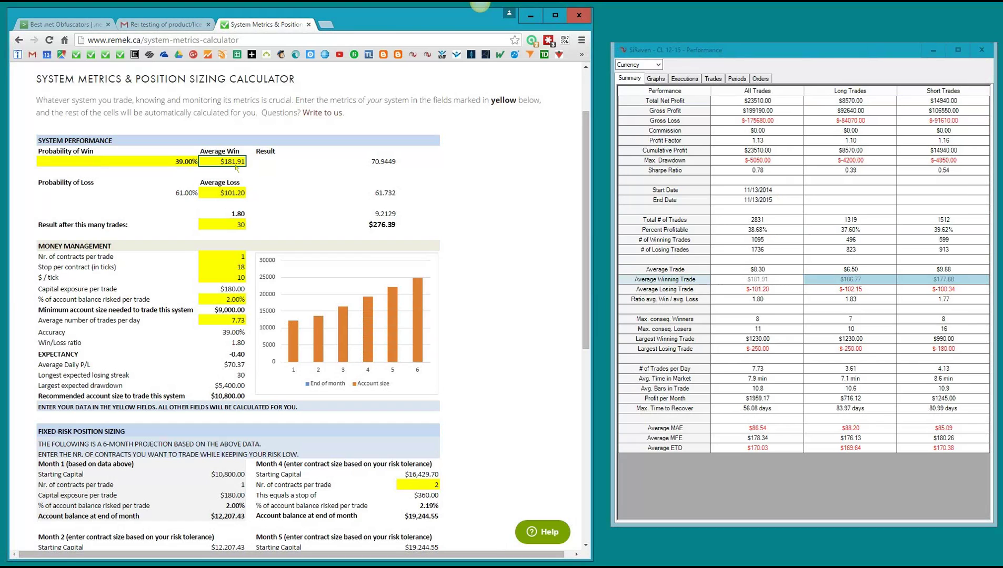
{"action": "left_click", "coordinate": [196, 198]}
{"action": "left_click", "coordinate": [215, 197]}
{"action": "left_click", "coordinate": [778, 293]}
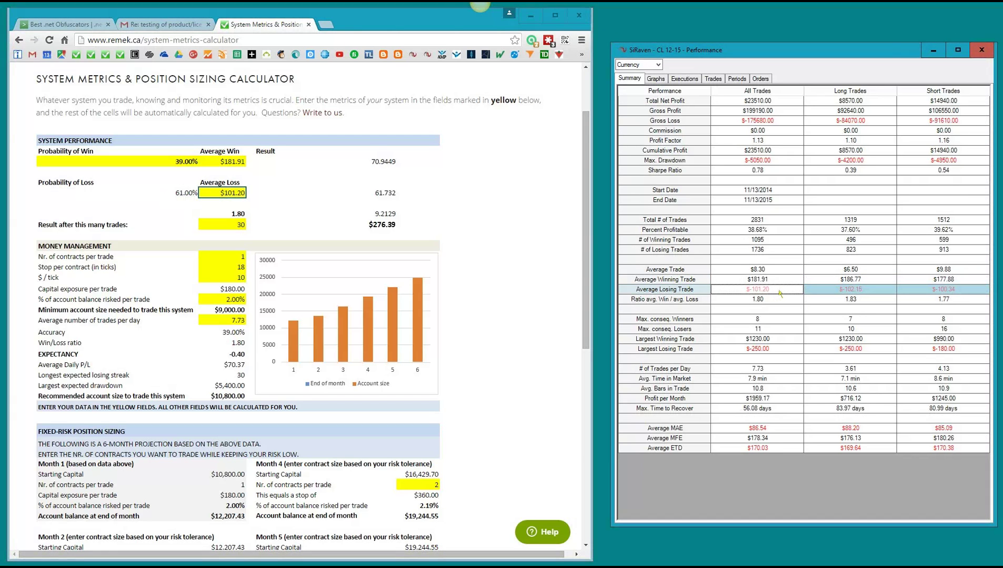
{"action": "left_click", "coordinate": [243, 192]}
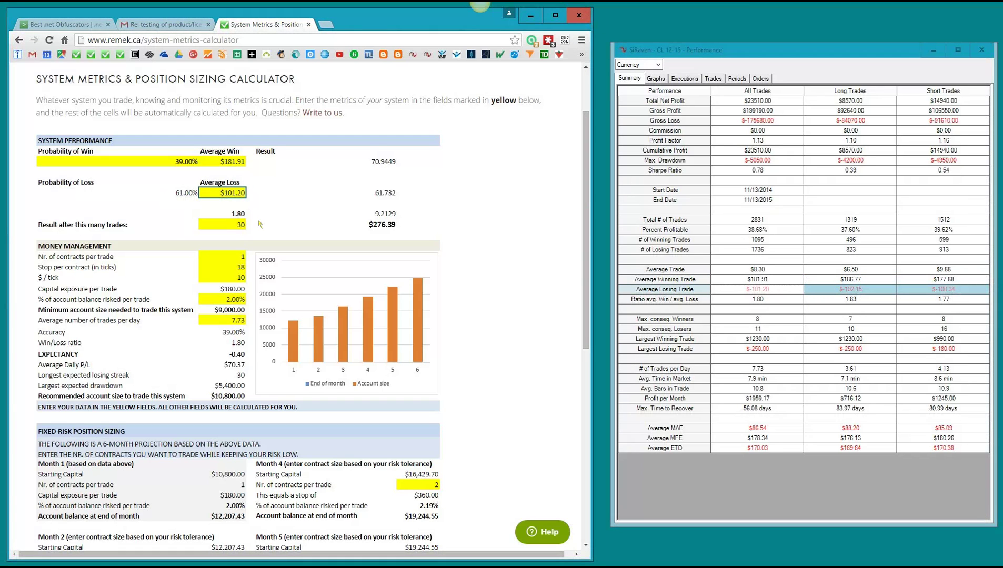
Examine the calculator's number of trades behind the result and its number of contracts per trade
{"action": "left_click", "coordinate": [225, 226]}
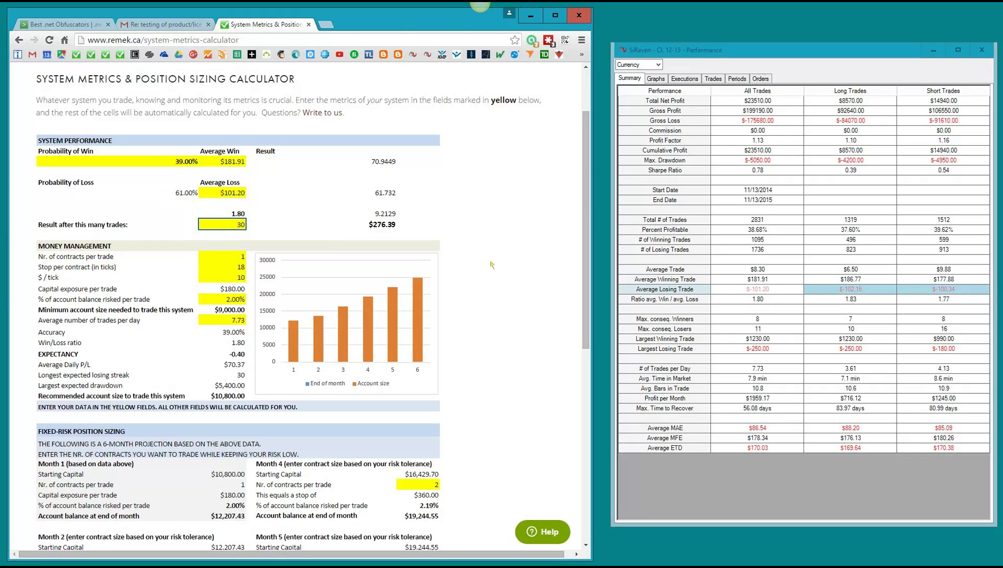
{"action": "scroll", "coordinate": [491, 265], "scroll_direction": "down", "scroll_amount": 1}
{"action": "left_click", "coordinate": [225, 206]}
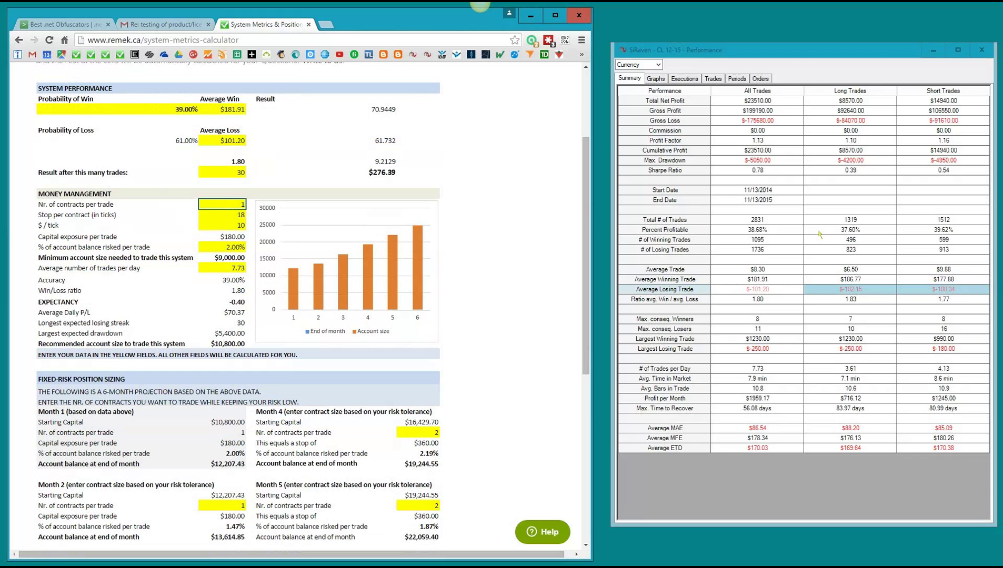
Shift the performance report window slightly and shorten it to fit its table
{"action": "left_click_drag", "start_coordinate": [875, 56], "coordinate": [871, 58]}
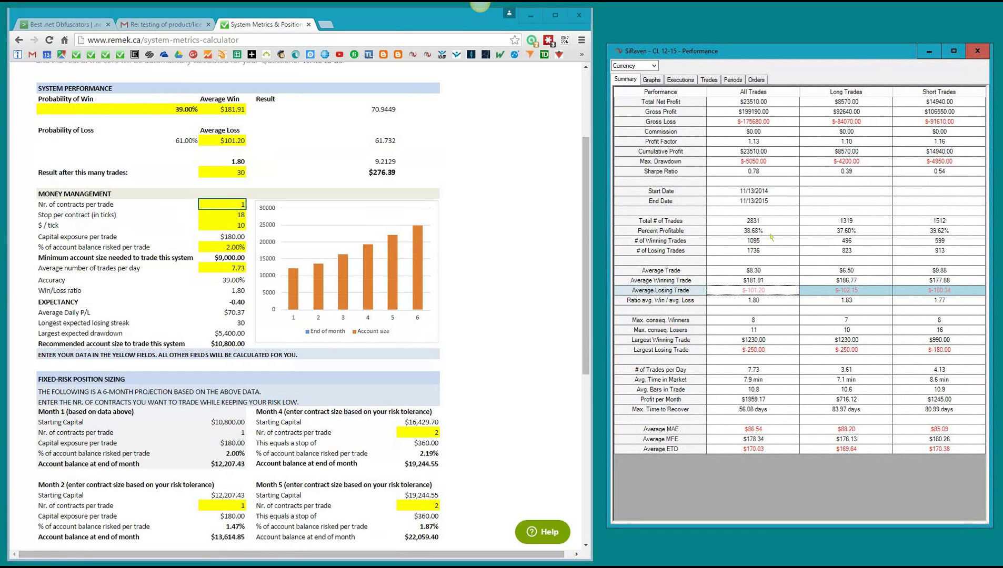
{"action": "left_click_drag", "start_coordinate": [824, 524], "coordinate": [827, 490]}
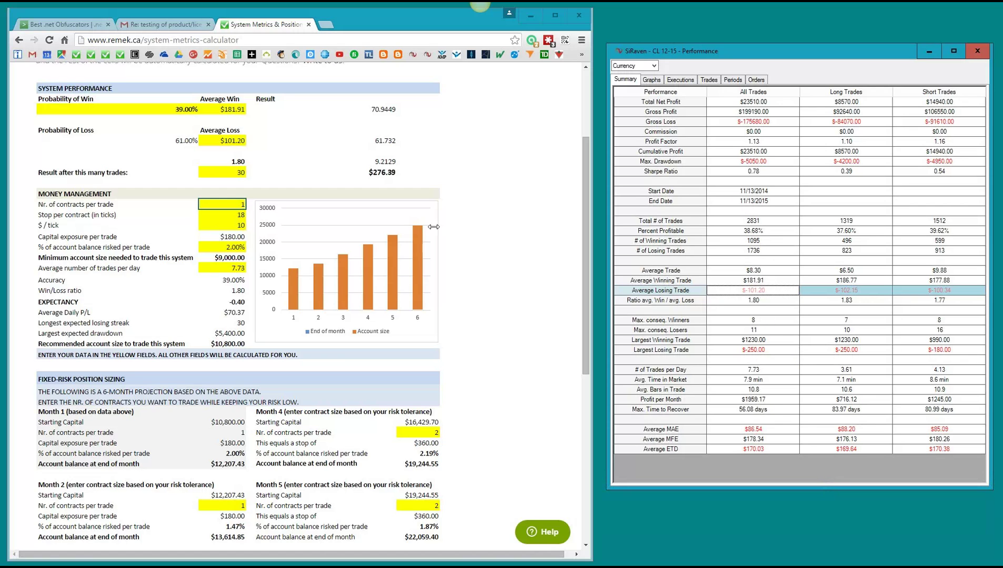
Set the stop per contract to 15 ticks in the Money Management section
{"action": "left_click", "coordinate": [232, 204]}
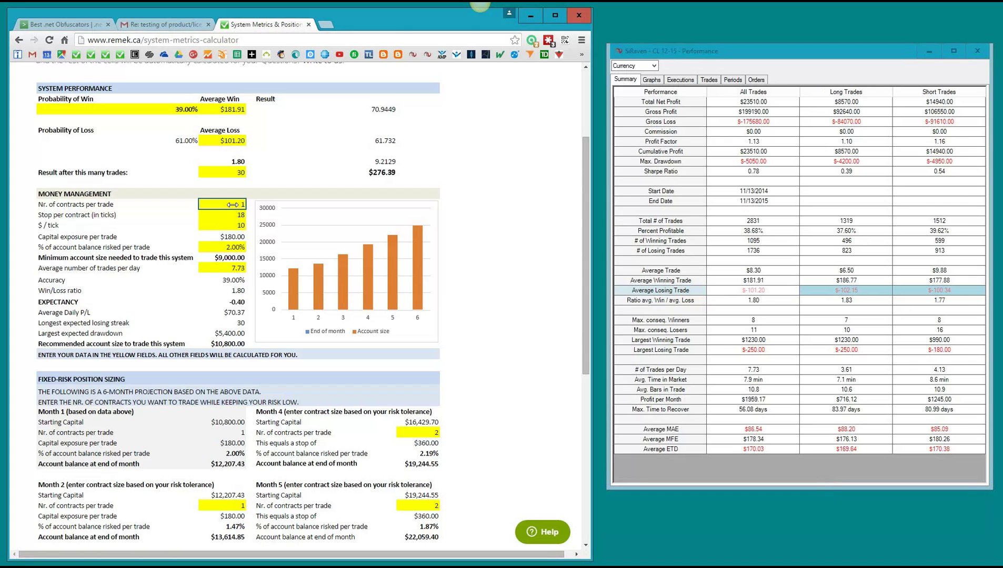
{"action": "left_click", "coordinate": [227, 217]}
{"action": "type", "text": "15"}
{"action": "key", "text": "Return"}
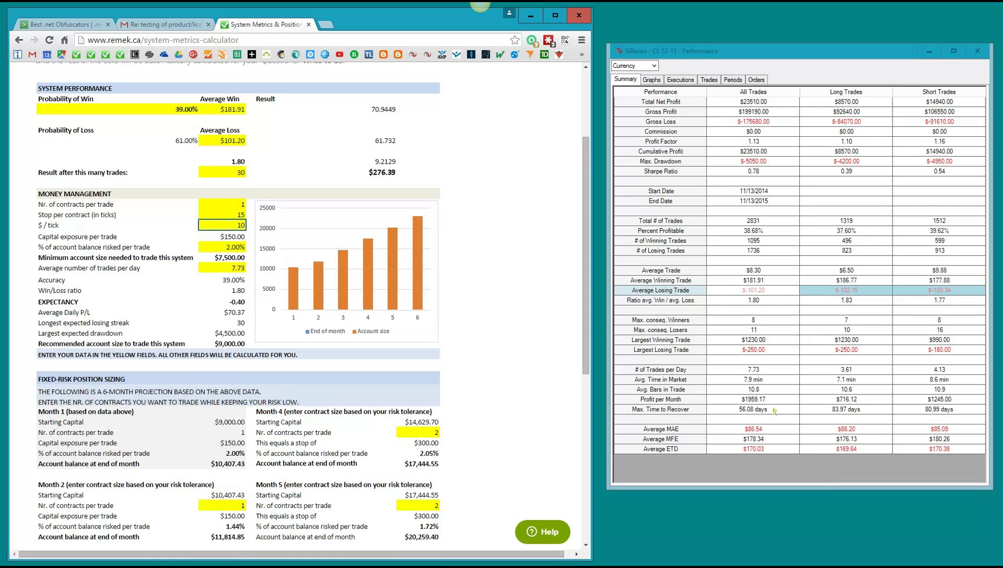
Make the performance report window slightly shorter and wider
{"action": "left_click_drag", "start_coordinate": [815, 489], "coordinate": [816, 485]}
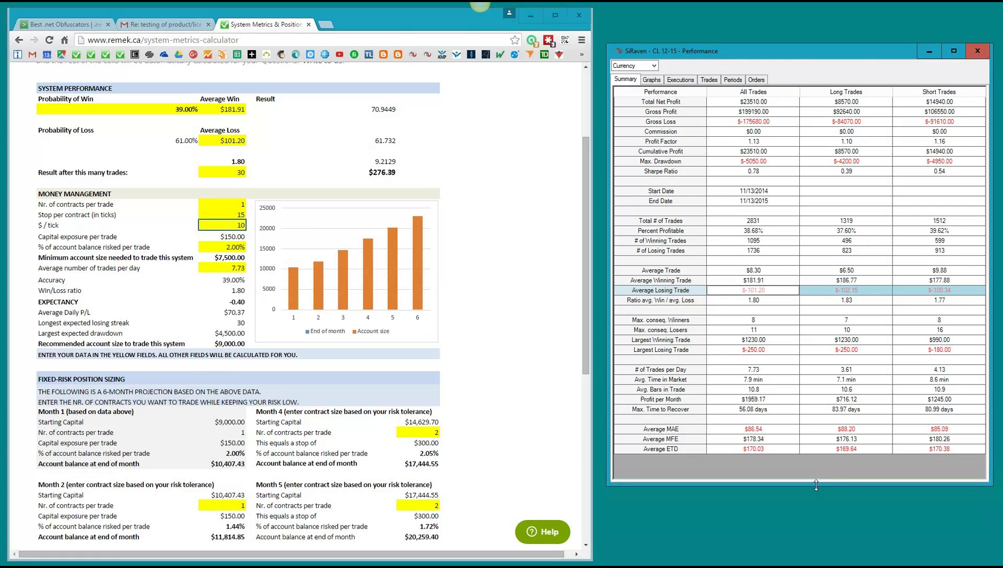
{"action": "left_click_drag", "start_coordinate": [991, 349], "coordinate": [997, 349]}
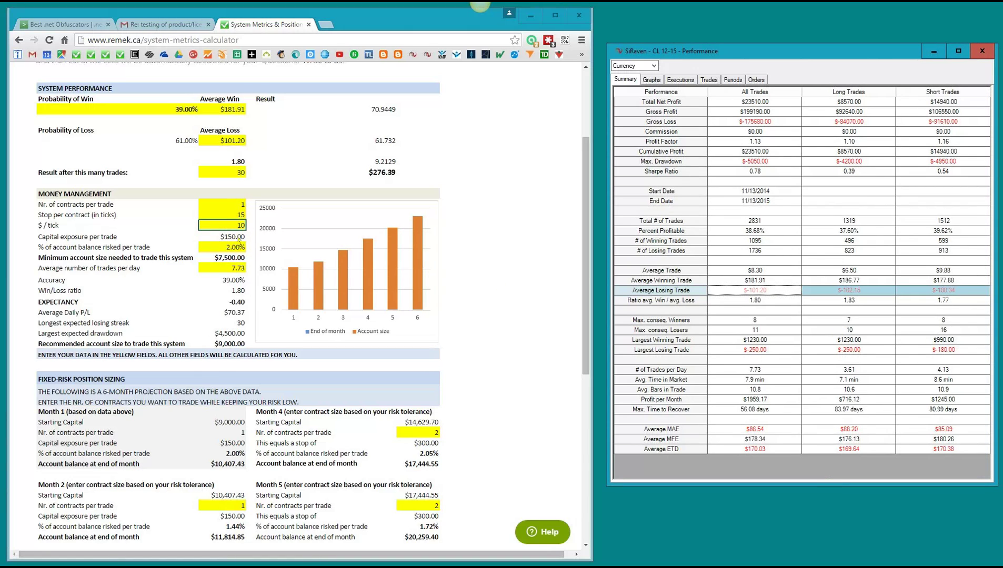
Review the Money Management entries from contracts to minimum account size, and compare the average trades per day with the report
{"action": "left_click", "coordinate": [239, 206]}
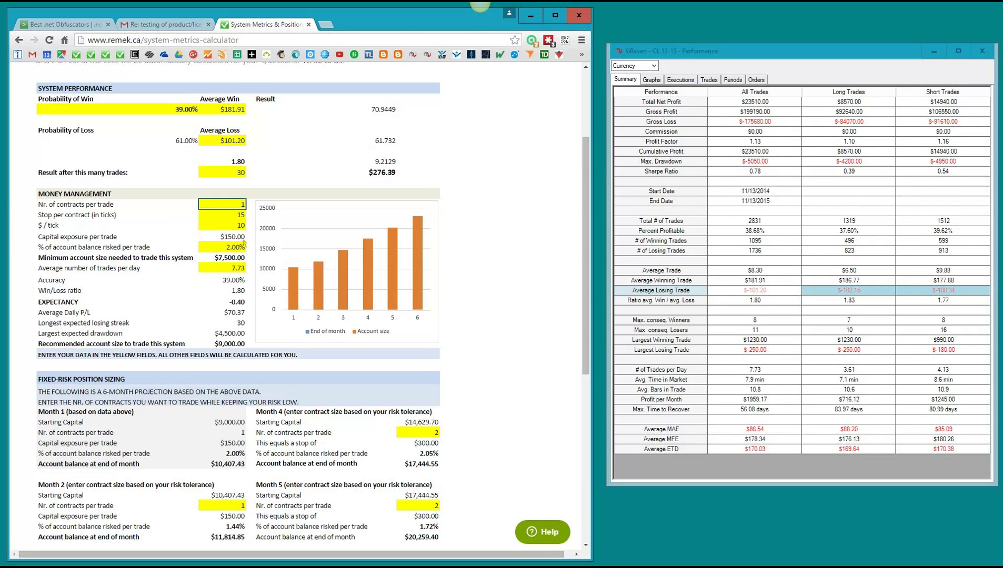
{"action": "left_click", "coordinate": [237, 228]}
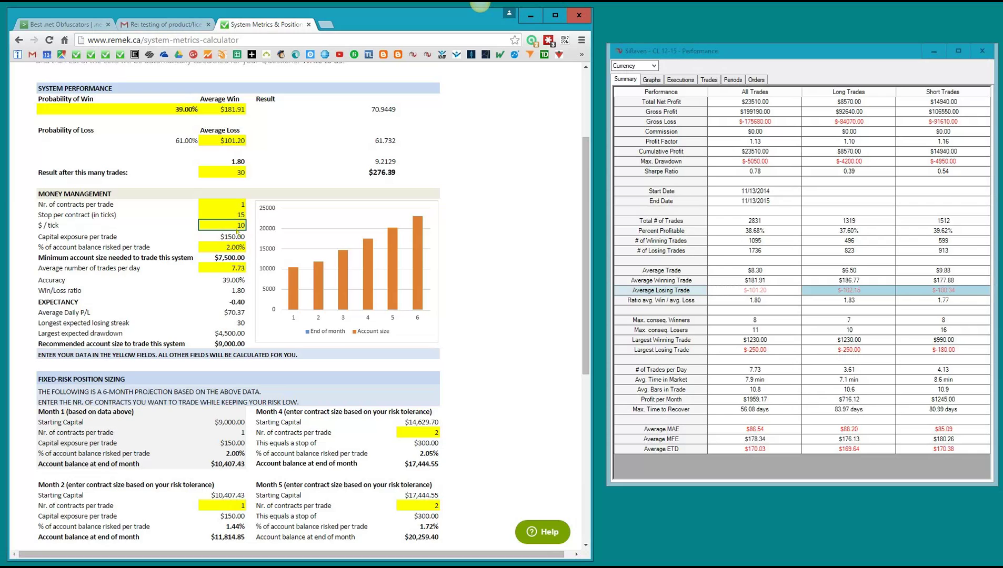
{"action": "left_click", "coordinate": [238, 238]}
{"action": "left_click", "coordinate": [241, 250]}
{"action": "left_click", "coordinate": [233, 260]}
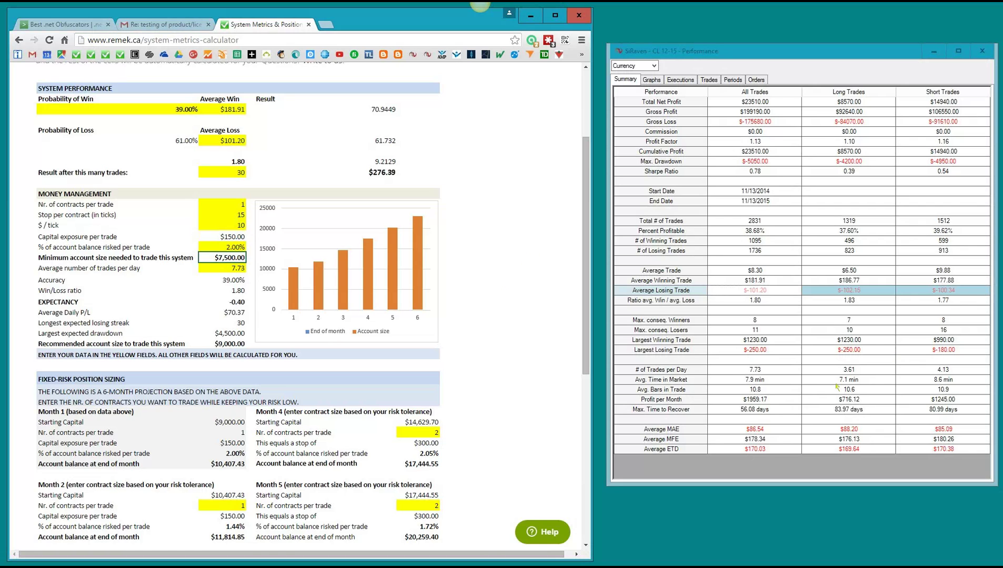
{"action": "left_click", "coordinate": [224, 269]}
{"action": "left_click", "coordinate": [767, 371]}
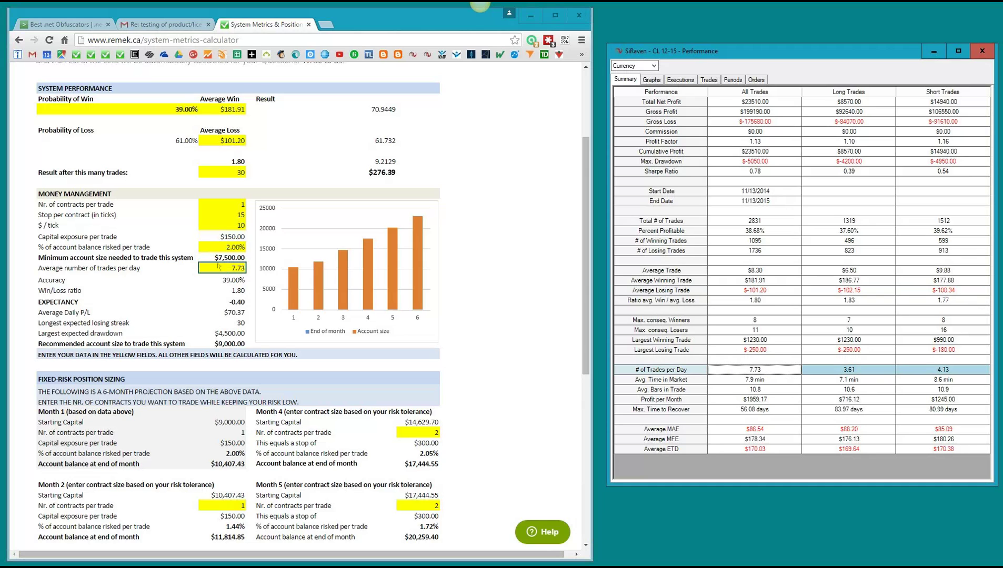
Review the calculated Money Management results from accuracy and average daily P/L to largest drawdown and recommended account size
{"action": "left_click", "coordinate": [235, 282]}
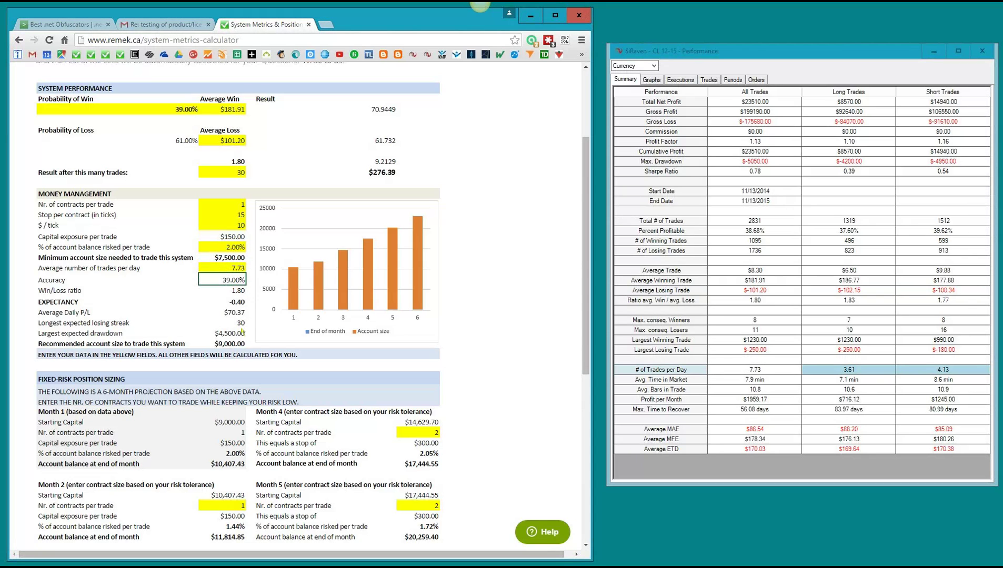
{"action": "left_click", "coordinate": [234, 314]}
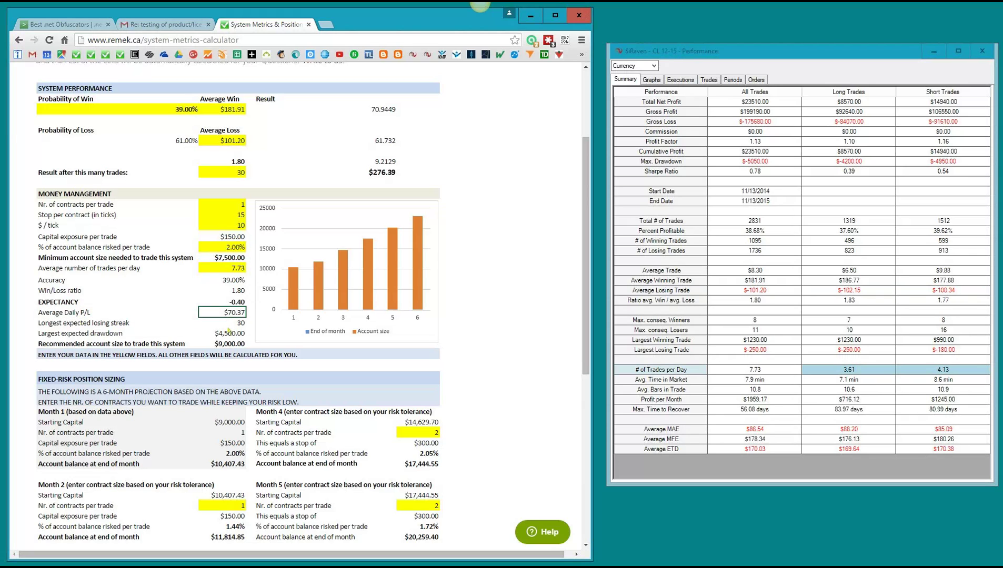
{"action": "left_click", "coordinate": [225, 327]}
{"action": "key", "text": "Down"}
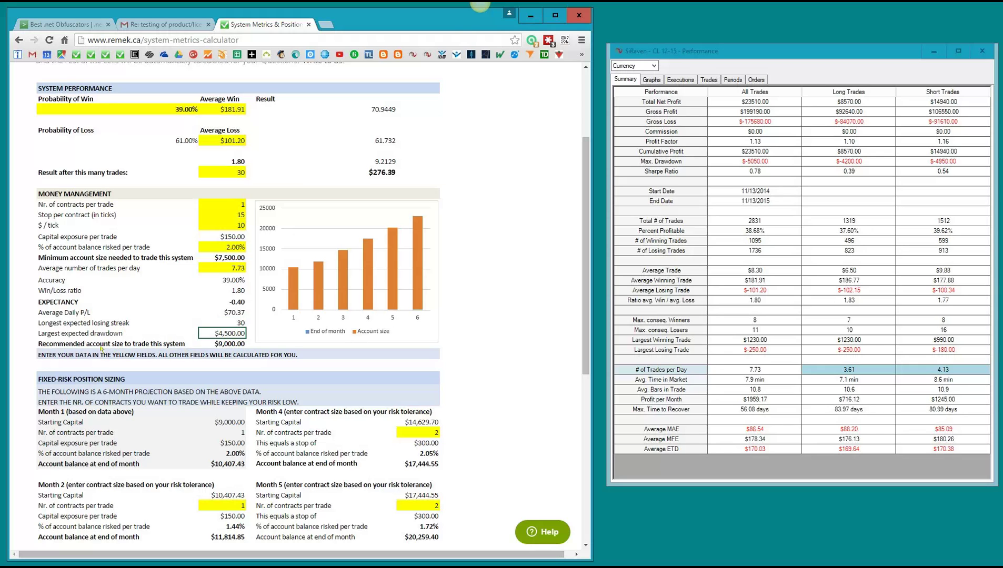
{"action": "left_click", "coordinate": [164, 346]}
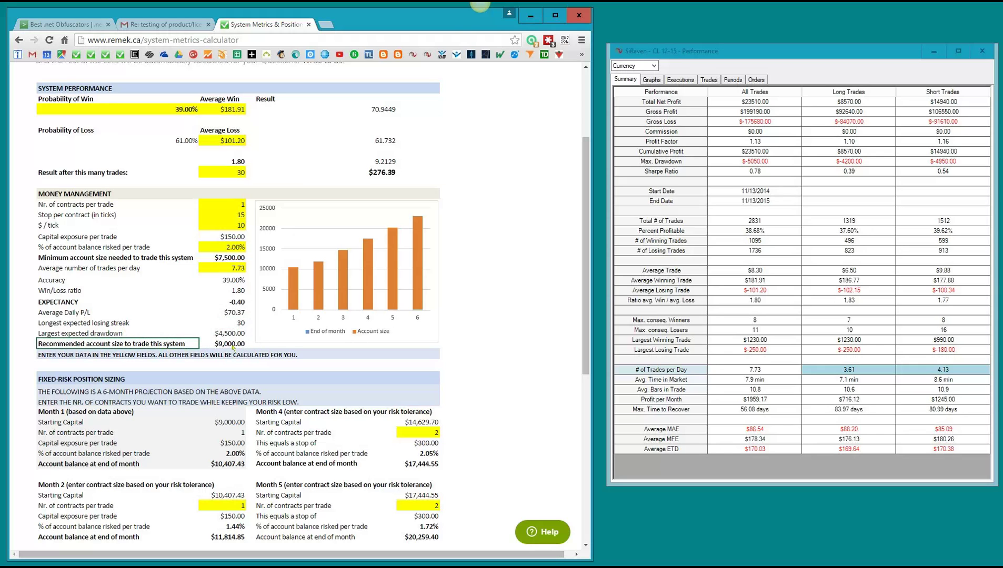
{"action": "left_click", "coordinate": [234, 342]}
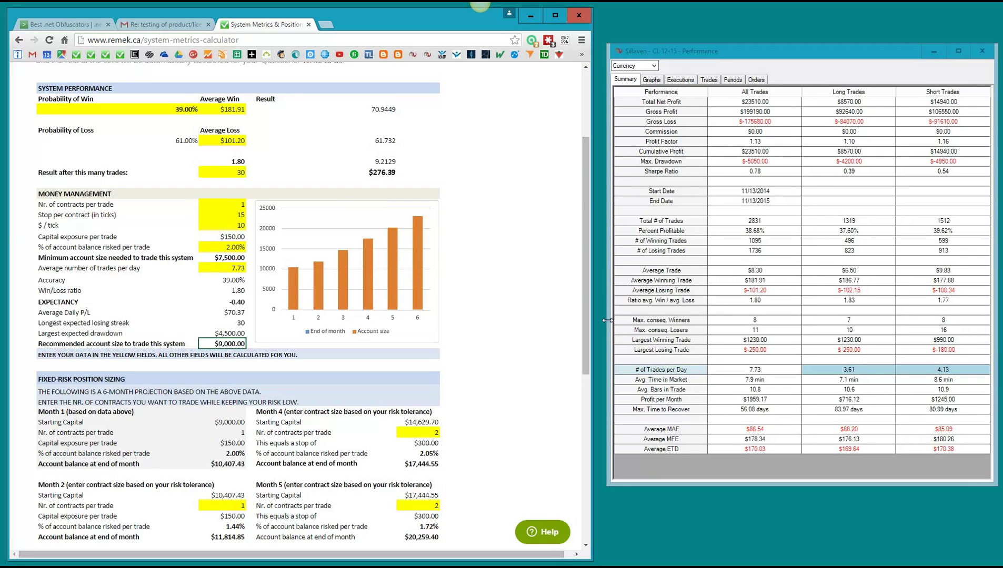
Widen the performance report window slightly and select the calculator's recommended account size label
{"action": "left_click_drag", "start_coordinate": [607, 320], "coordinate": [599, 320]}
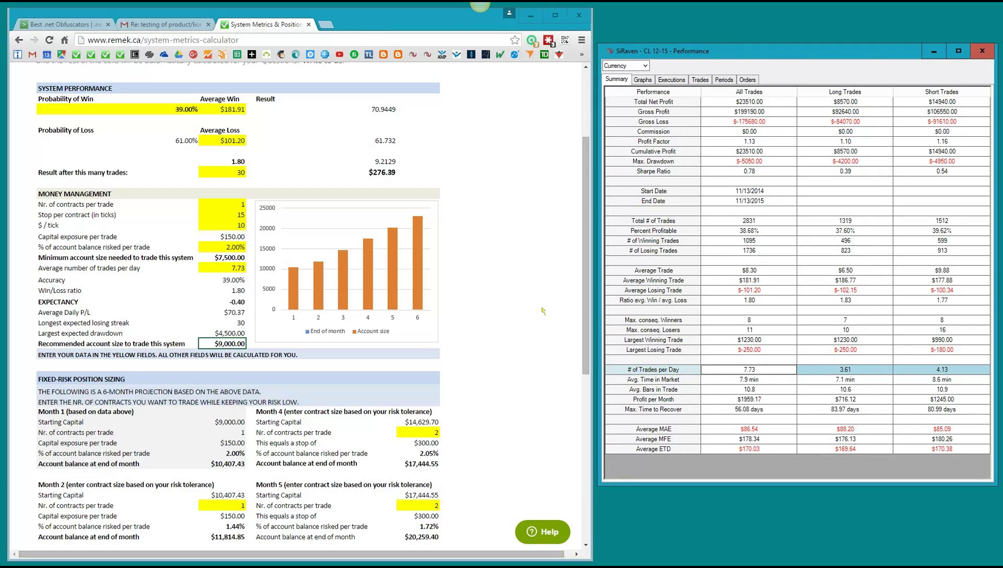
{"action": "left_click", "coordinate": [219, 344]}
{"action": "key", "text": "alt+Tab"}
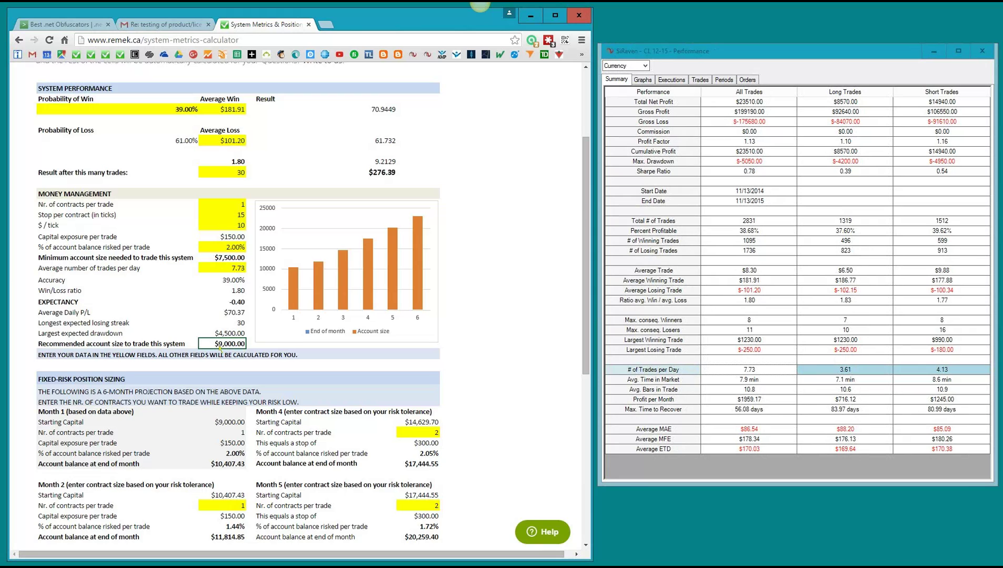
{"action": "key", "text": "Left"}
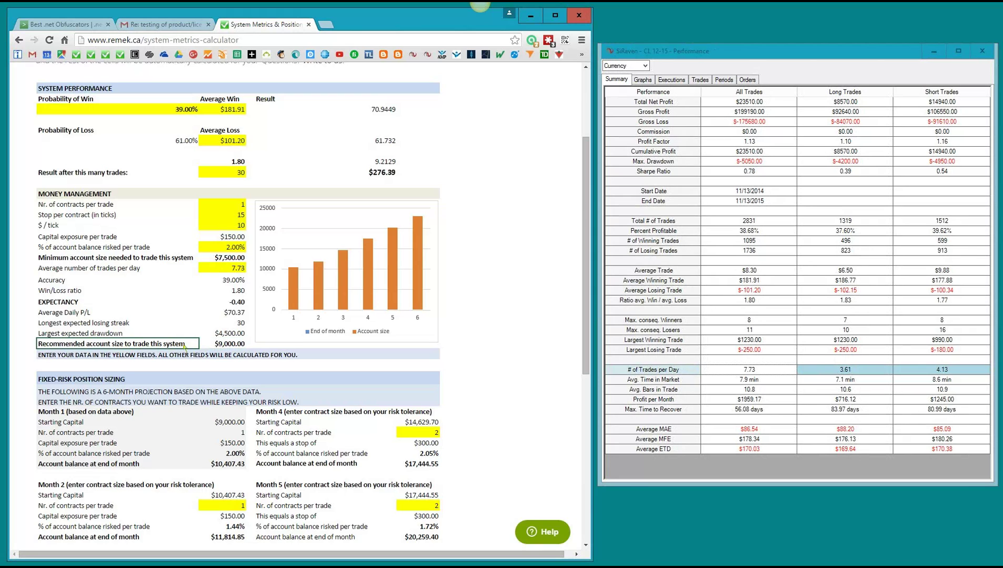
Review the recommended account size, the contracts per trade for Months 2 to 4, and Month 2's percentage of account balance risked
{"action": "left_click", "coordinate": [224, 347]}
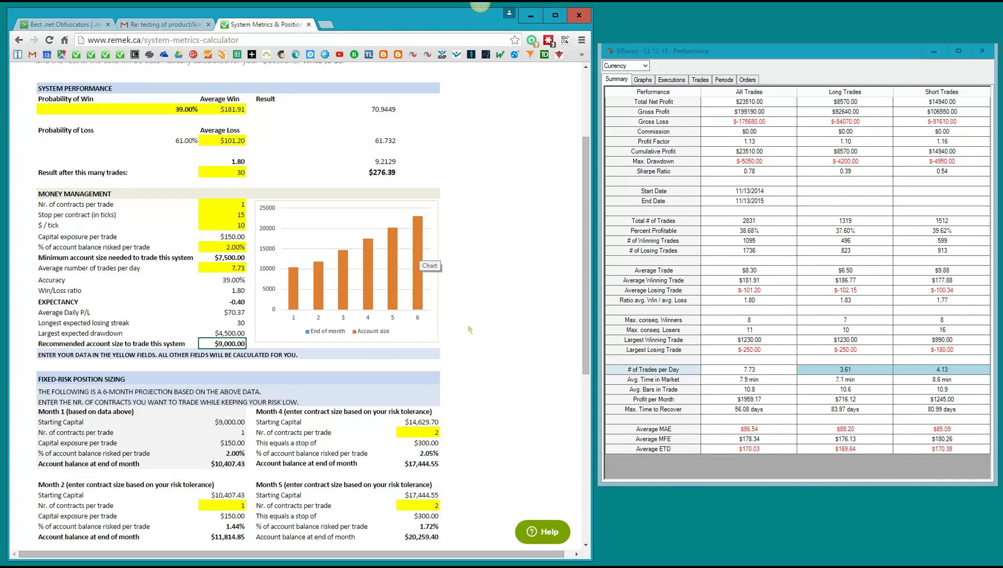
{"action": "scroll", "coordinate": [541, 429], "scroll_direction": "down", "scroll_amount": 3}
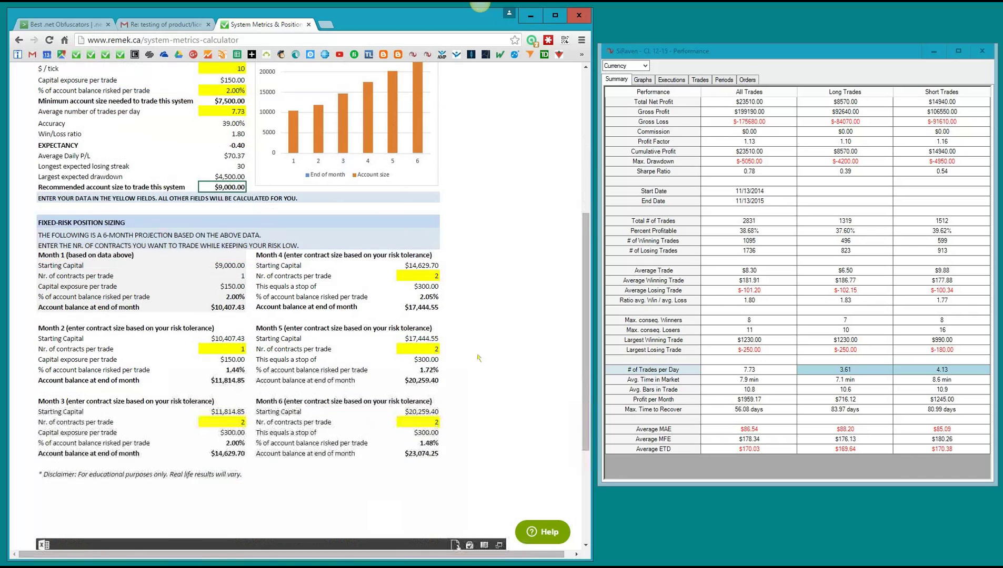
{"action": "left_click", "coordinate": [235, 351]}
{"action": "left_click", "coordinate": [233, 424]}
{"action": "left_click", "coordinate": [429, 277]}
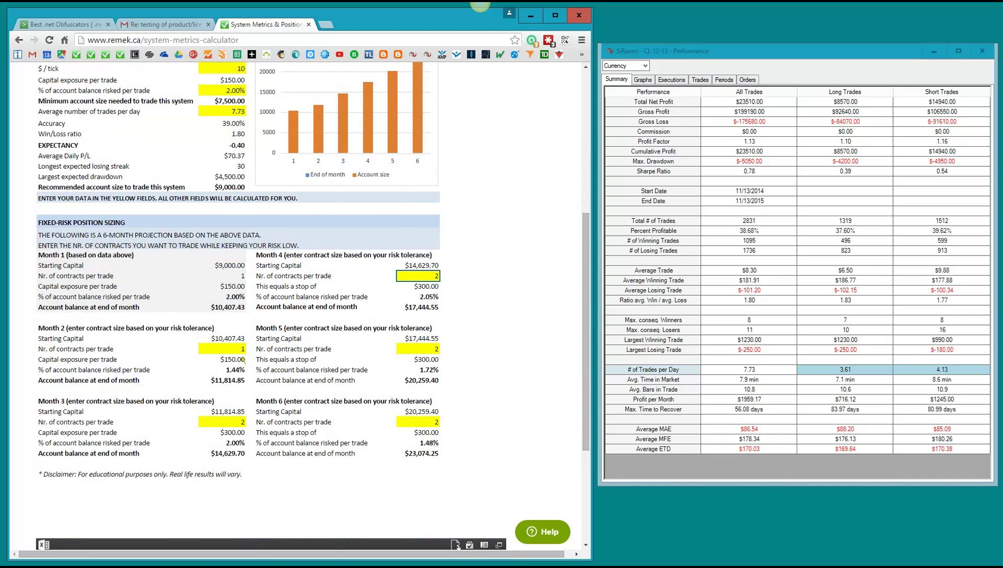
{"action": "left_click", "coordinate": [240, 351]}
{"action": "left_click", "coordinate": [240, 372]}
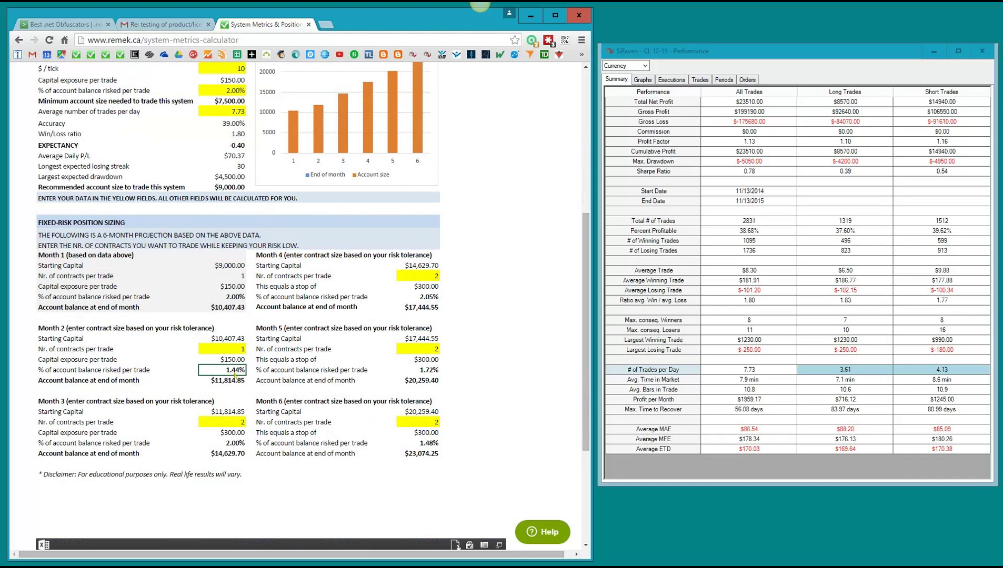
Try 2 contracts per trade for Month 2, check the projection chart and risk, and return the entry to 1
{"action": "left_click", "coordinate": [229, 350]}
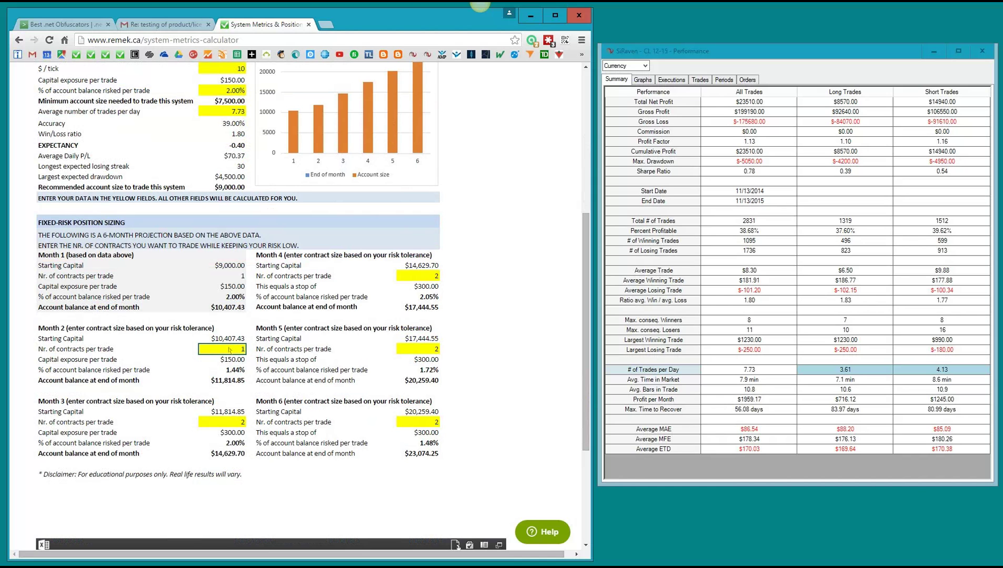
{"action": "scroll", "coordinate": [512, 456], "scroll_direction": "up", "scroll_amount": 6}
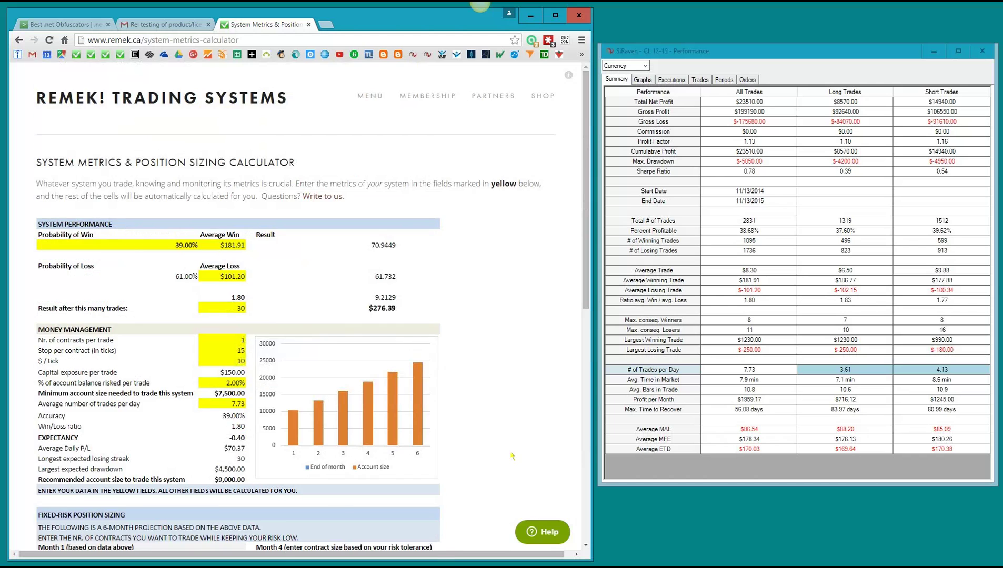
{"action": "scroll", "coordinate": [511, 456], "scroll_direction": "down", "scroll_amount": 5}
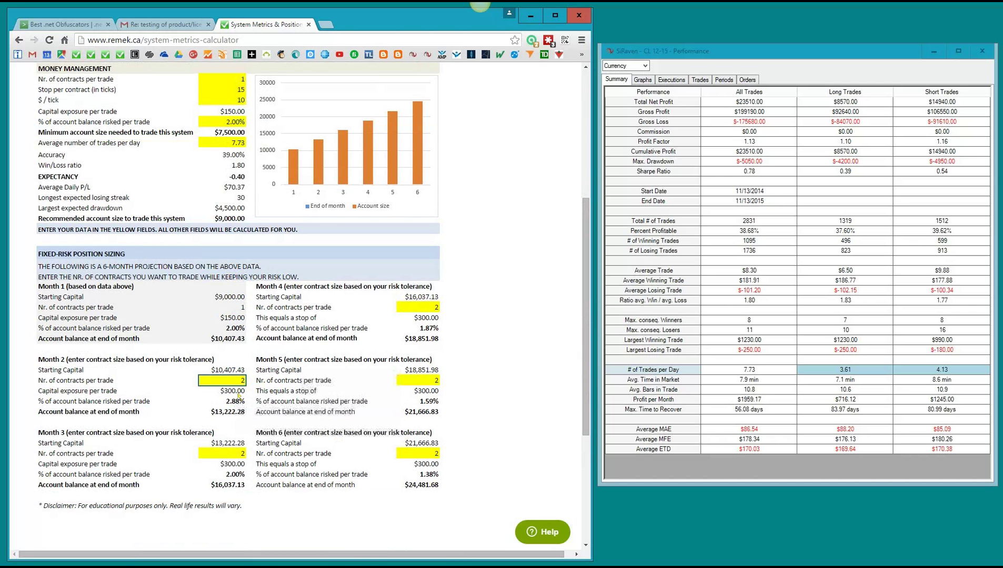
{"action": "type", "text": "1"}
{"action": "left_click", "coordinate": [263, 403]}
{"action": "scroll", "coordinate": [266, 423], "scroll_direction": "down", "scroll_amount": 6}
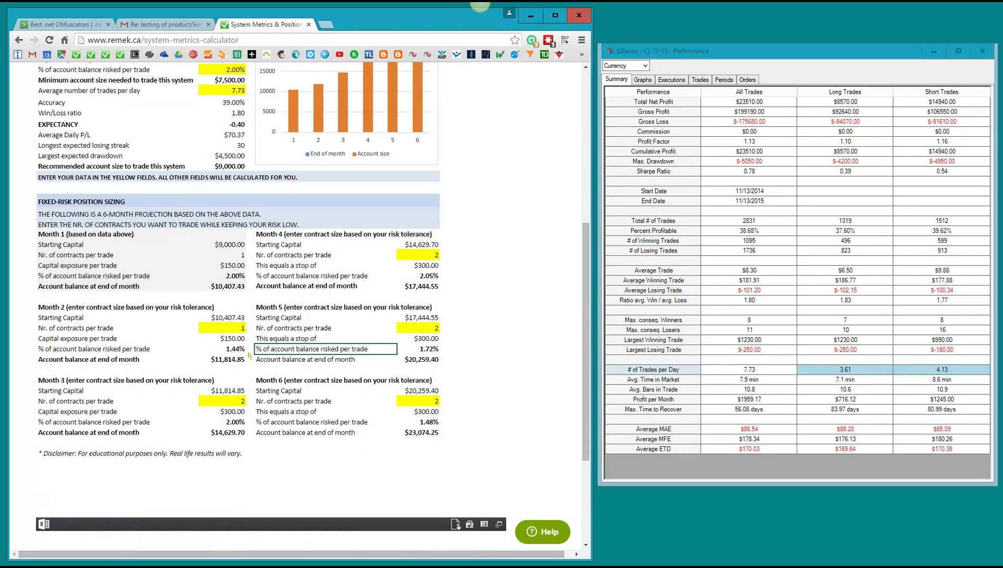
Examine Month 3's contracts per trade, percentage of account balance risked, and account balance at end of month
{"action": "left_click", "coordinate": [240, 402]}
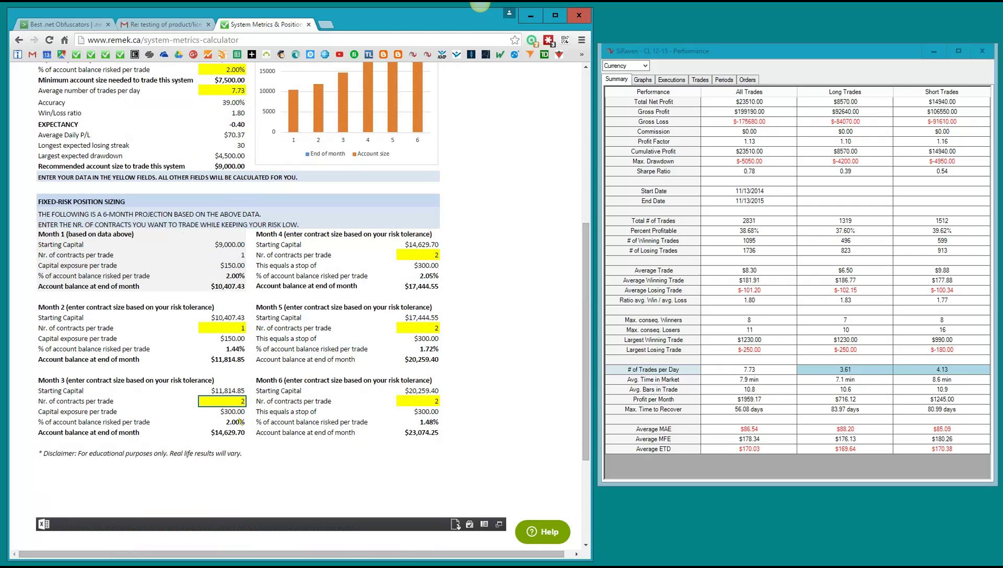
{"action": "left_click", "coordinate": [240, 422]}
{"action": "left_click", "coordinate": [240, 402]}
{"action": "left_click", "coordinate": [241, 423]}
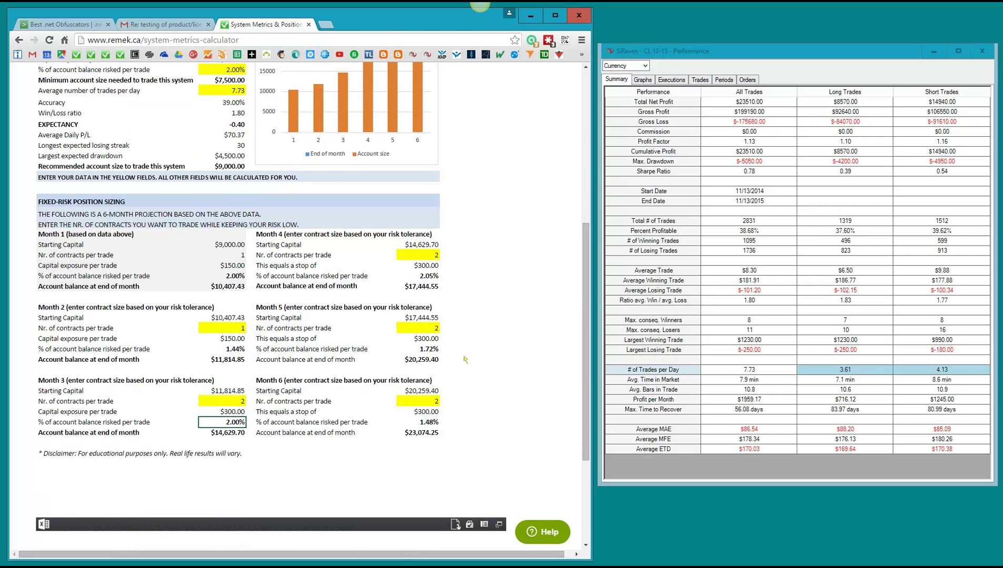
{"action": "left_click", "coordinate": [213, 435]}
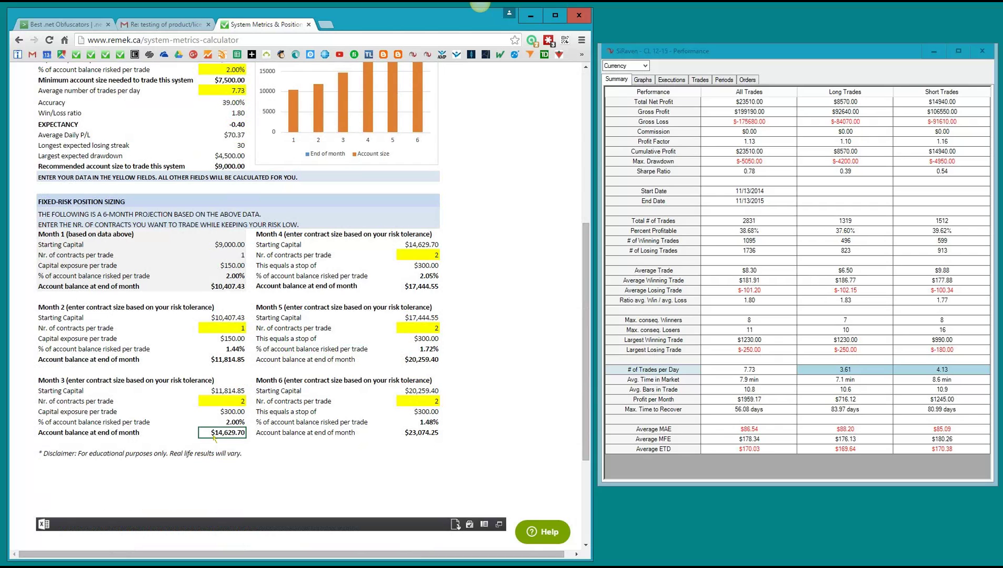
Try 3 contracts per trade for Month 5, check the effect on the projection, and undo the change
{"action": "left_click", "coordinate": [431, 259]}
{"action": "left_click", "coordinate": [429, 328]}
{"action": "type", "text": "3"}
{"action": "left_click", "coordinate": [468, 342]}
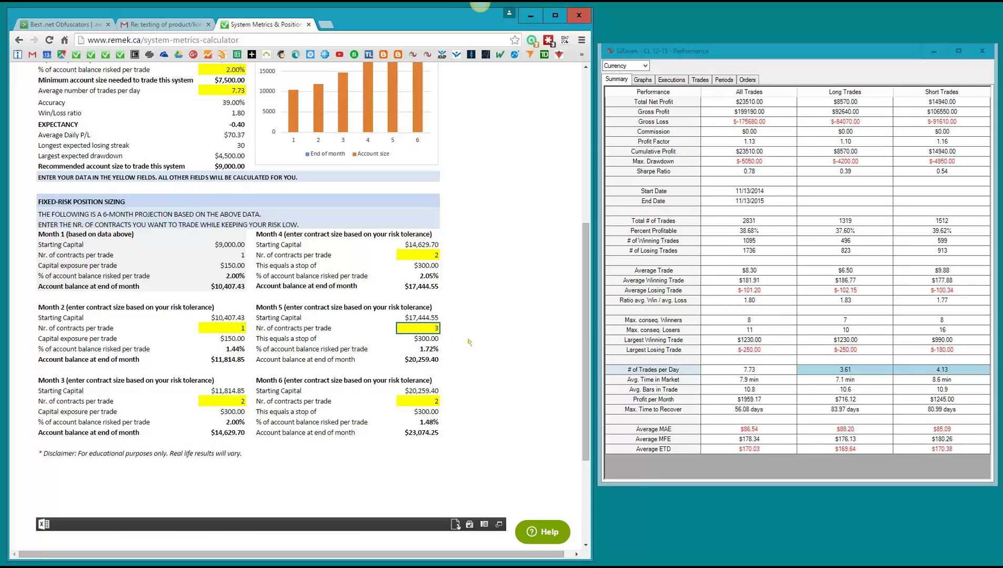
{"action": "scroll", "coordinate": [431, 334], "scroll_direction": "up", "scroll_amount": 6}
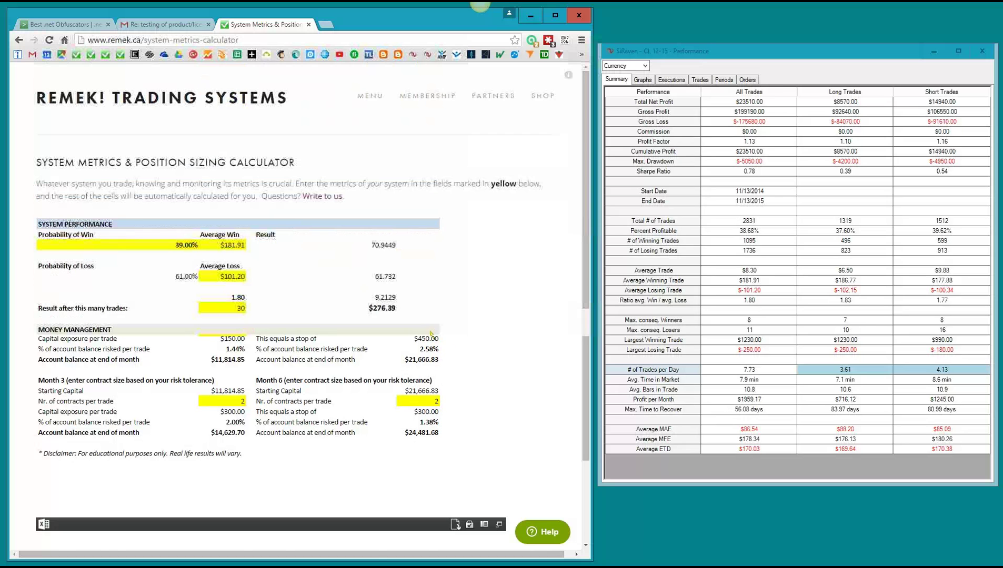
{"action": "scroll", "coordinate": [430, 334], "scroll_direction": "down", "scroll_amount": 6}
{"action": "key", "text": "ctrl+z"}
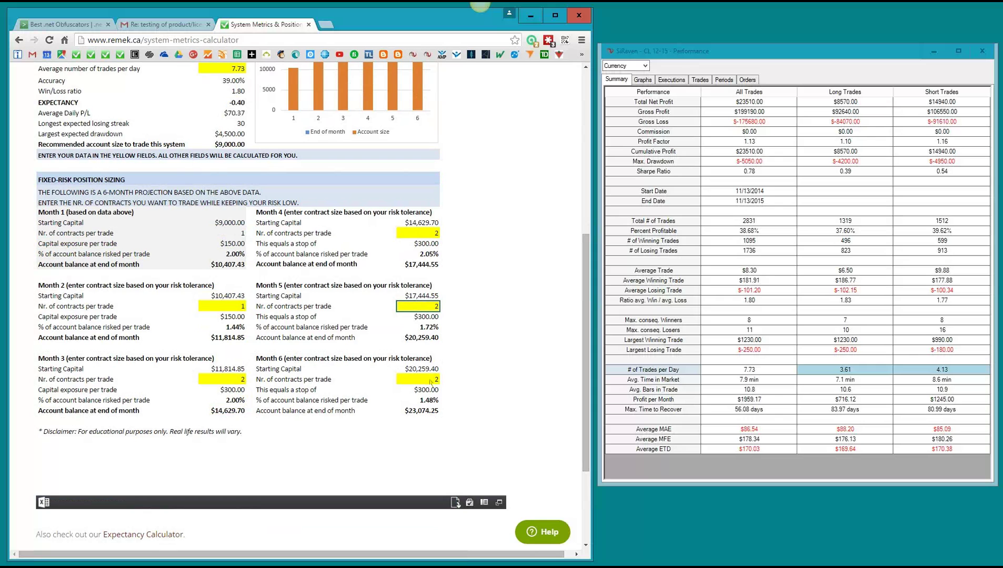
Try 3 contracts per trade for Month 6, compare the percentage of account balance risked, and return the entry to 2
{"action": "left_click", "coordinate": [430, 382]}
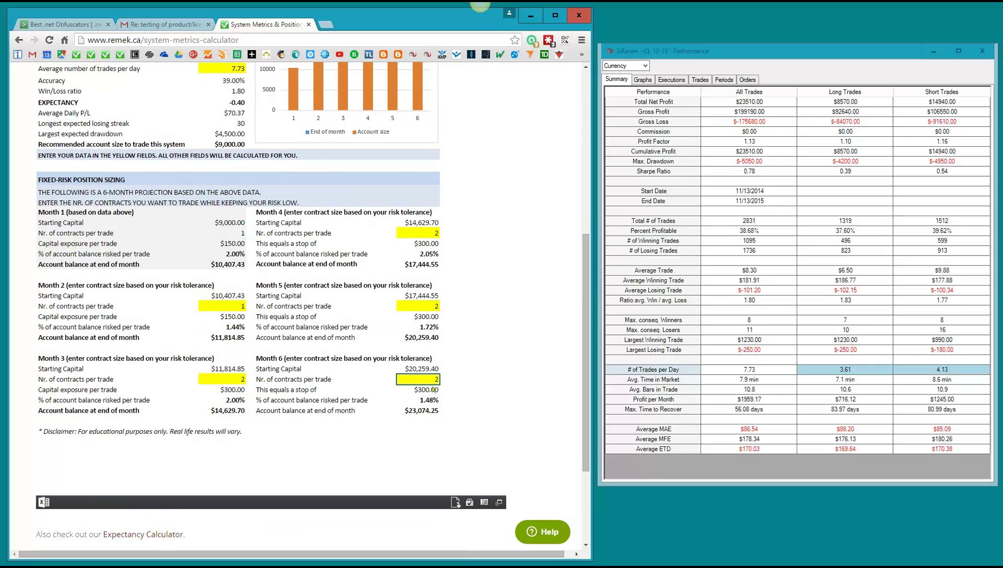
{"action": "left_click", "coordinate": [428, 400]}
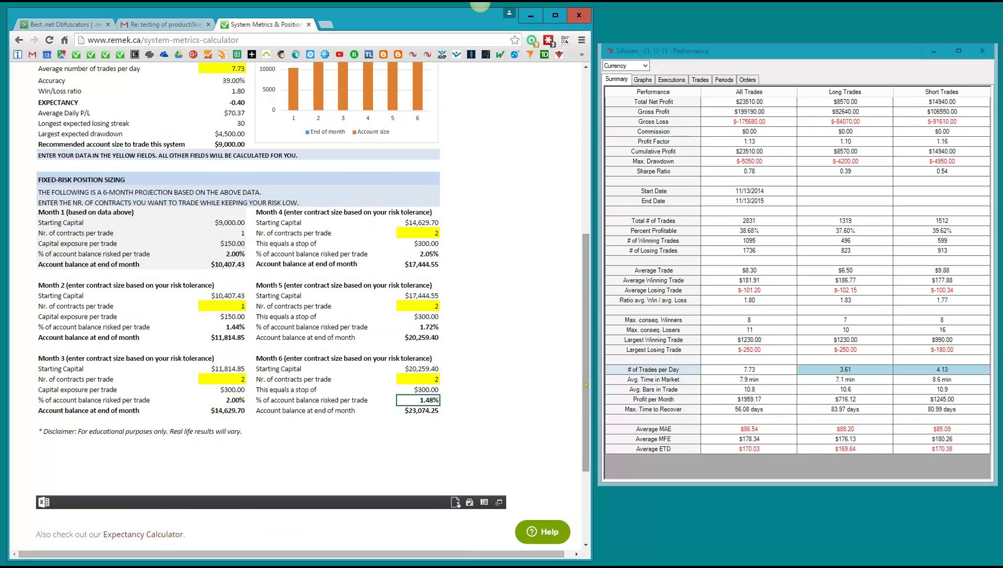
{"action": "left_click", "coordinate": [433, 382]}
{"action": "type", "text": "3"}
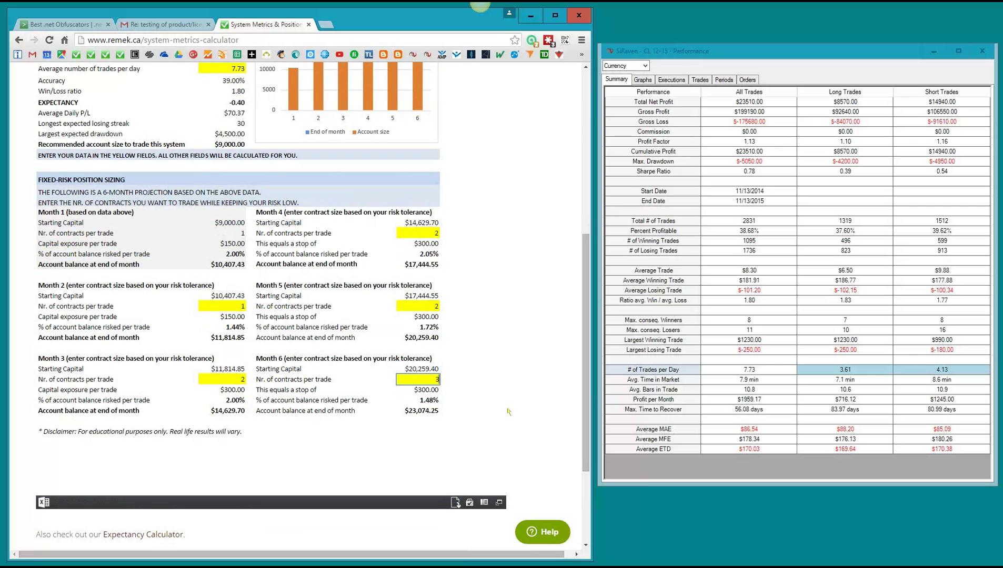
{"action": "key", "text": "Return"}
{"action": "left_click", "coordinate": [434, 402]}
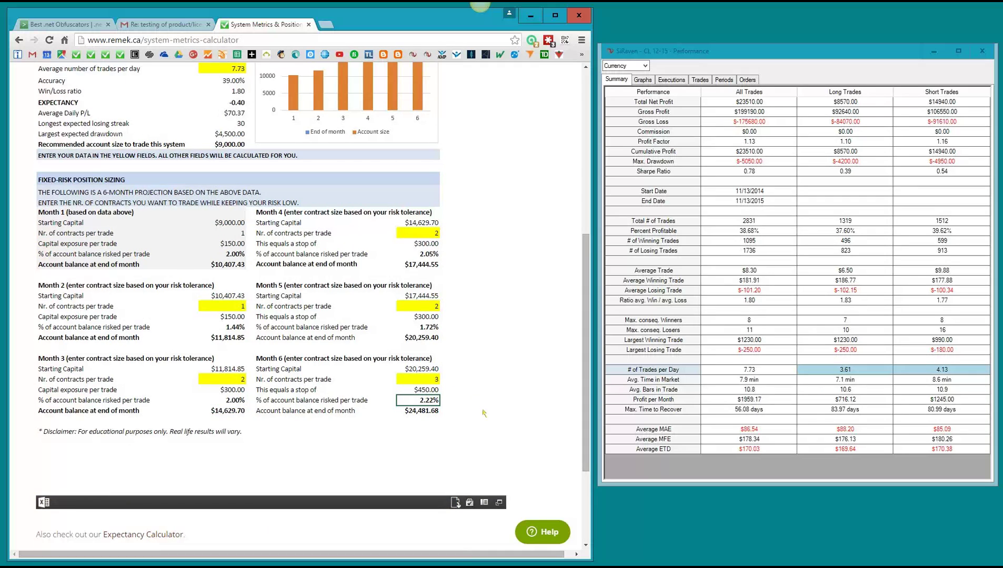
{"action": "left_click", "coordinate": [435, 379]}
{"action": "type", "text": "2"}
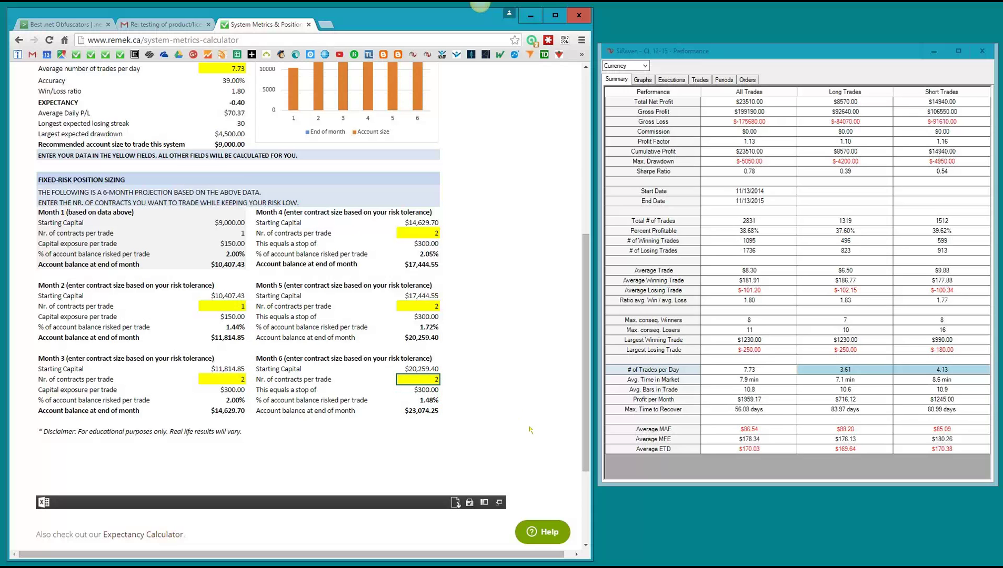
Compare the recommended account size with the Month 1 and Month 6 end-of-month balances and the projection chart
{"action": "scroll", "coordinate": [531, 431], "scroll_direction": "up", "scroll_amount": 3}
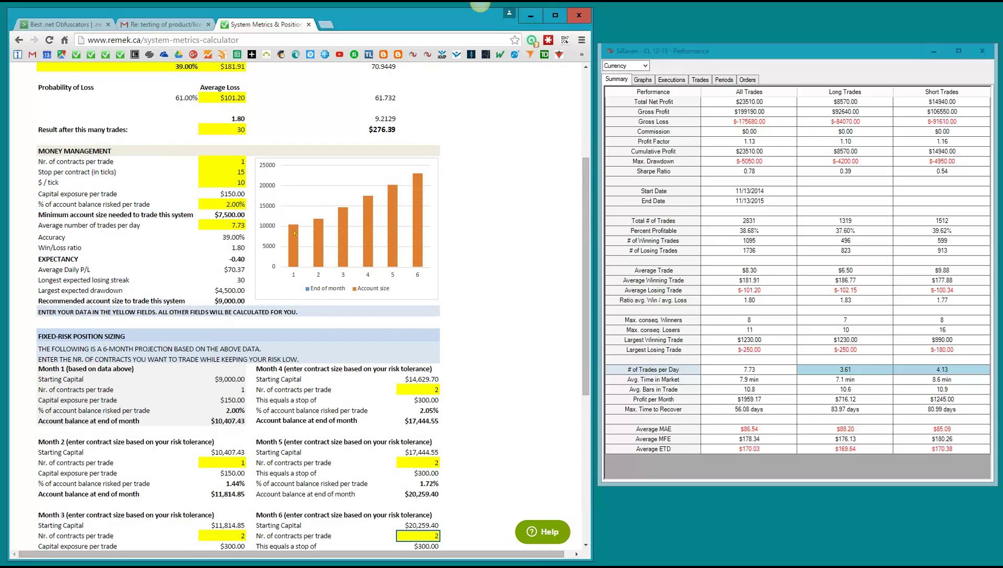
{"action": "left_click", "coordinate": [232, 302]}
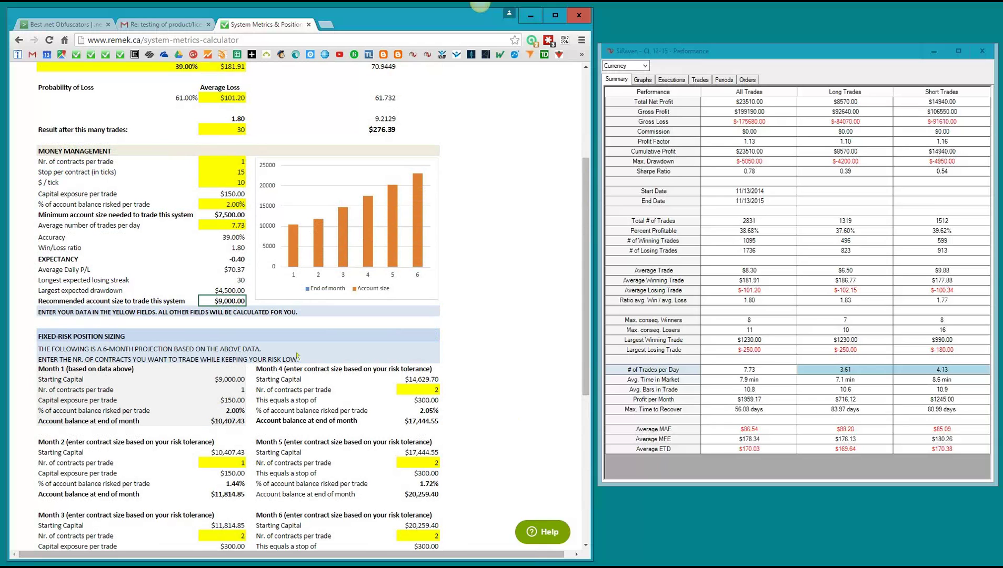
{"action": "left_click", "coordinate": [225, 422]}
{"action": "scroll", "coordinate": [530, 352], "scroll_direction": "down", "scroll_amount": 4}
{"action": "left_click", "coordinate": [408, 361]}
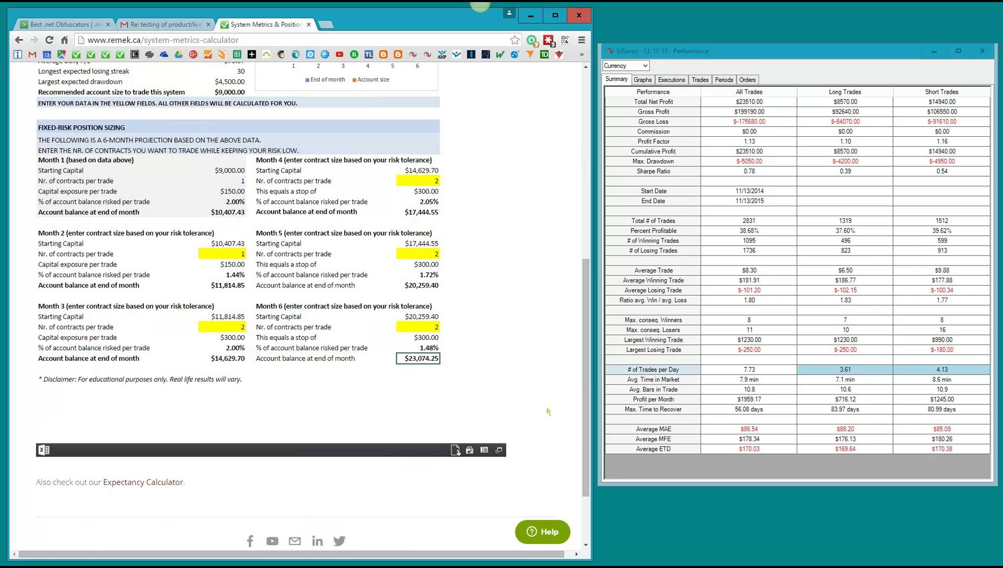
{"action": "scroll", "coordinate": [552, 468], "scroll_direction": "up", "scroll_amount": 4}
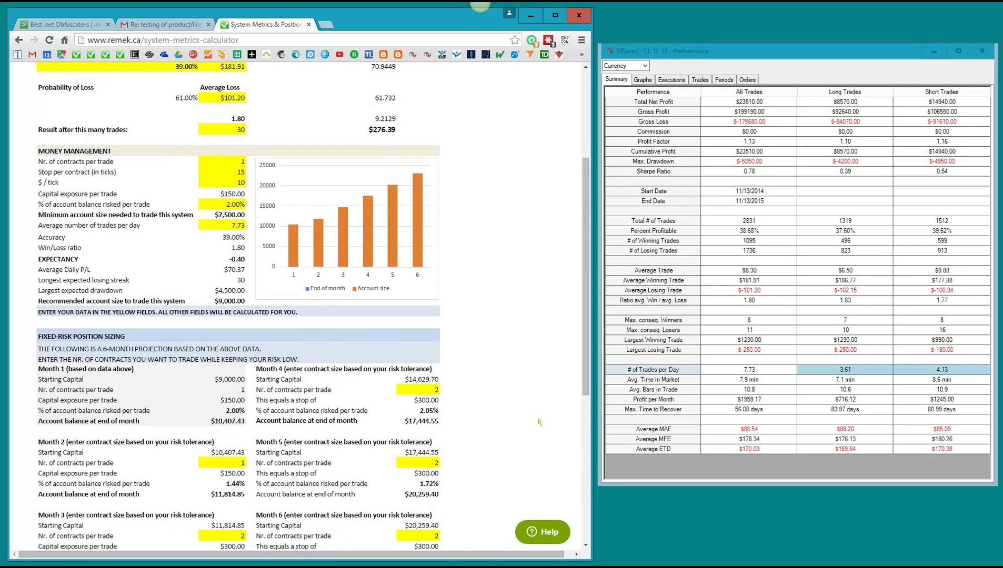
{"action": "scroll", "coordinate": [538, 421], "scroll_direction": "up", "scroll_amount": 2}
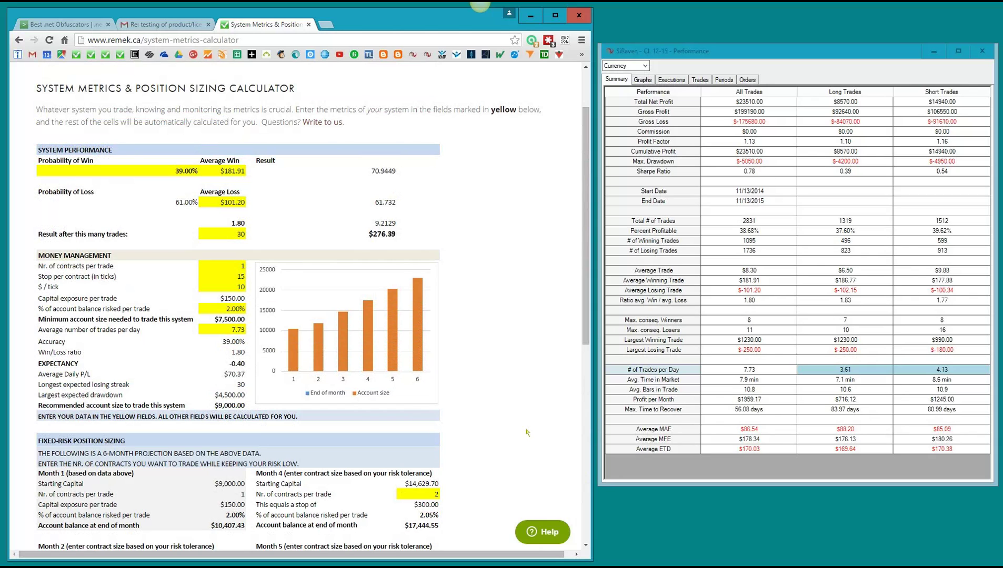
Make the performance report window slightly taller and select the calculator's recommended account size value
{"action": "left_click_drag", "start_coordinate": [799, 492], "coordinate": [800, 511]}
{"action": "left_click", "coordinate": [542, 469]}
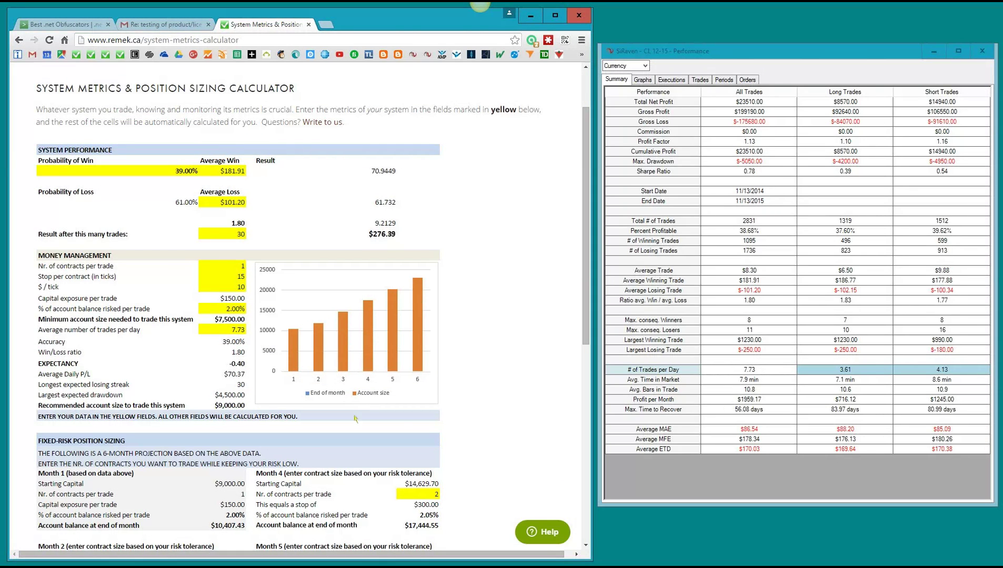
{"action": "left_click", "coordinate": [230, 408]}
Shorten the performance report window and move it slightly lower, and make the calculator's browser window narrower
{"action": "left_click_drag", "start_coordinate": [797, 502], "coordinate": [800, 473]}
{"action": "left_click_drag", "start_coordinate": [785, 53], "coordinate": [788, 72]}
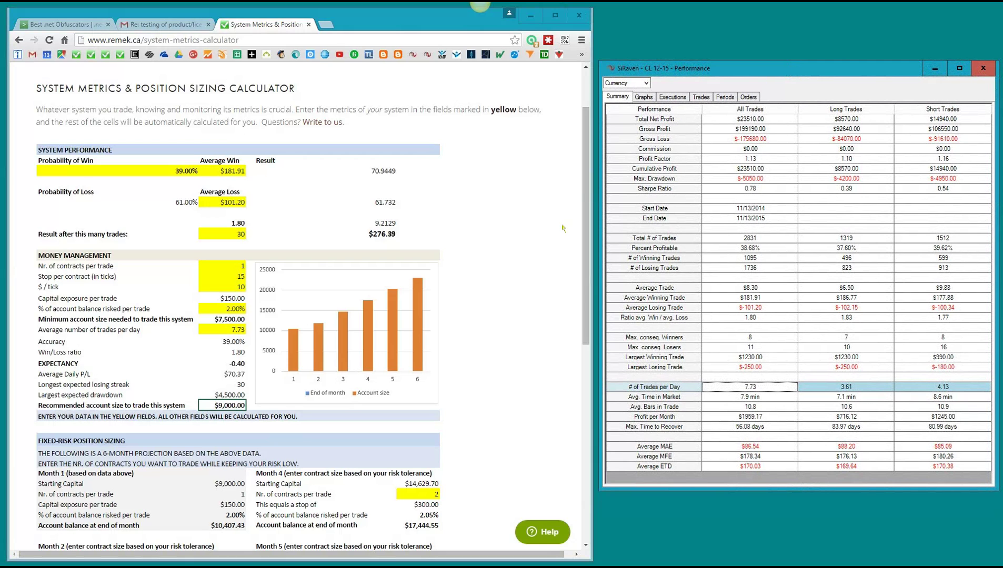
{"action": "left_click_drag", "start_coordinate": [593, 251], "coordinate": [570, 251]}
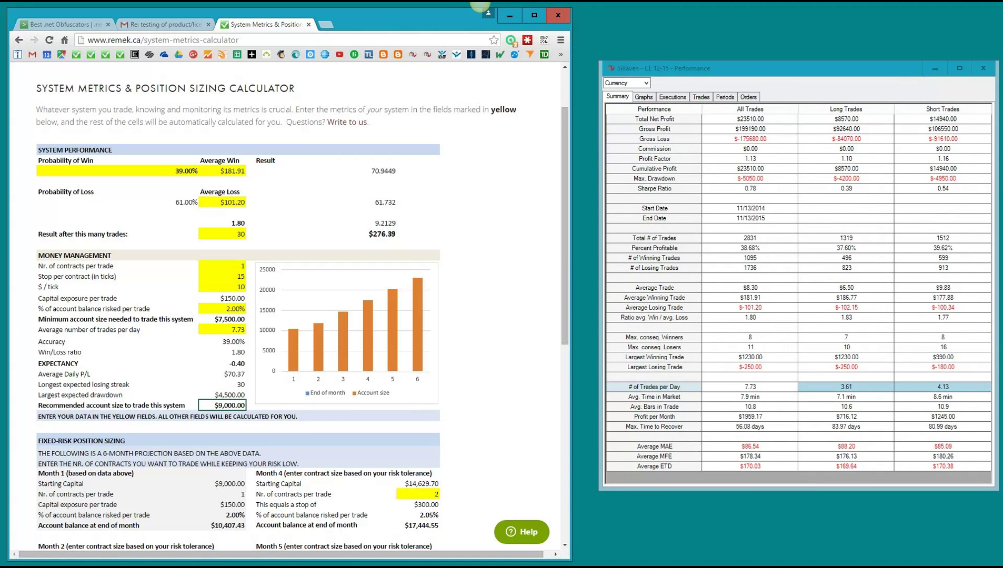
{"action": "left_click", "coordinate": [480, 5]}
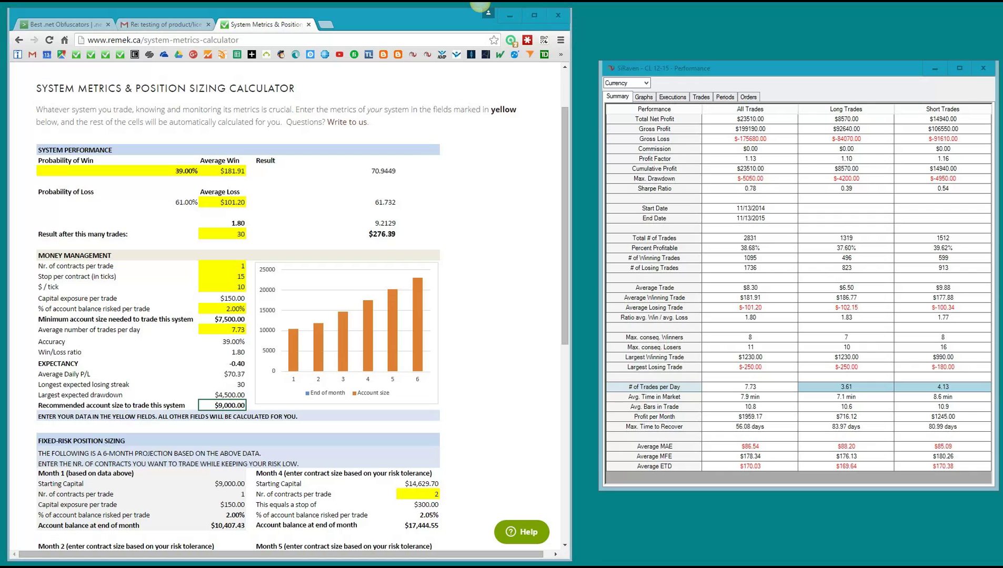